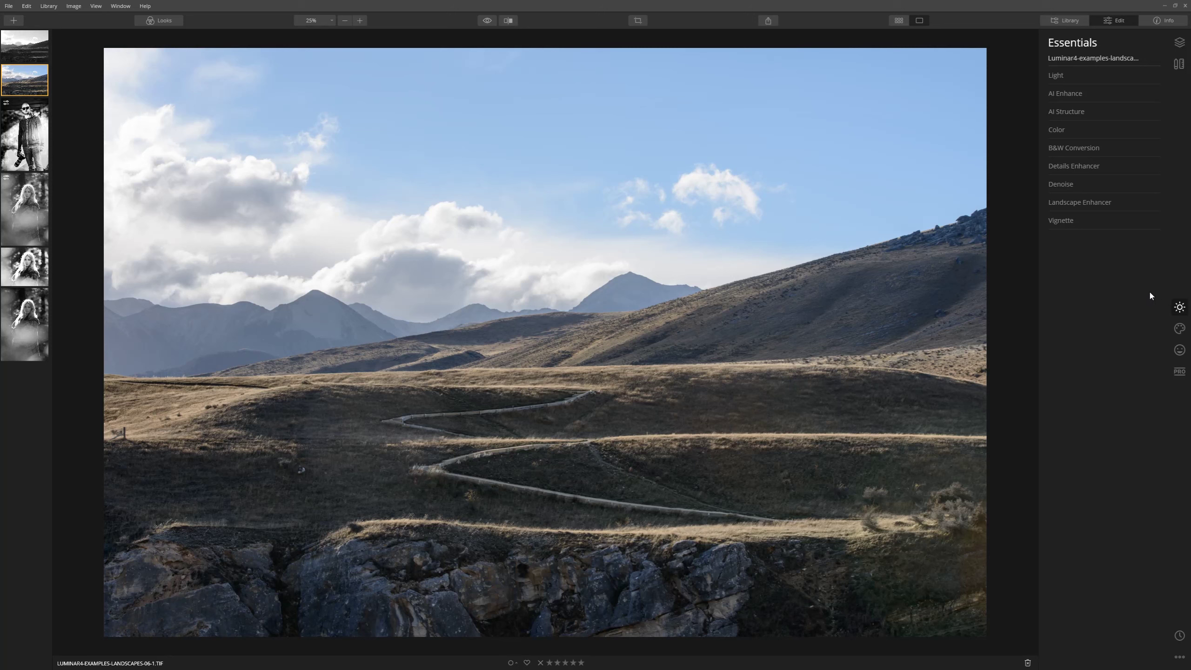
Convert the mountain landscape to black and white from the B&W Conversion section
{"action": "left_click", "coordinate": [1074, 149]}
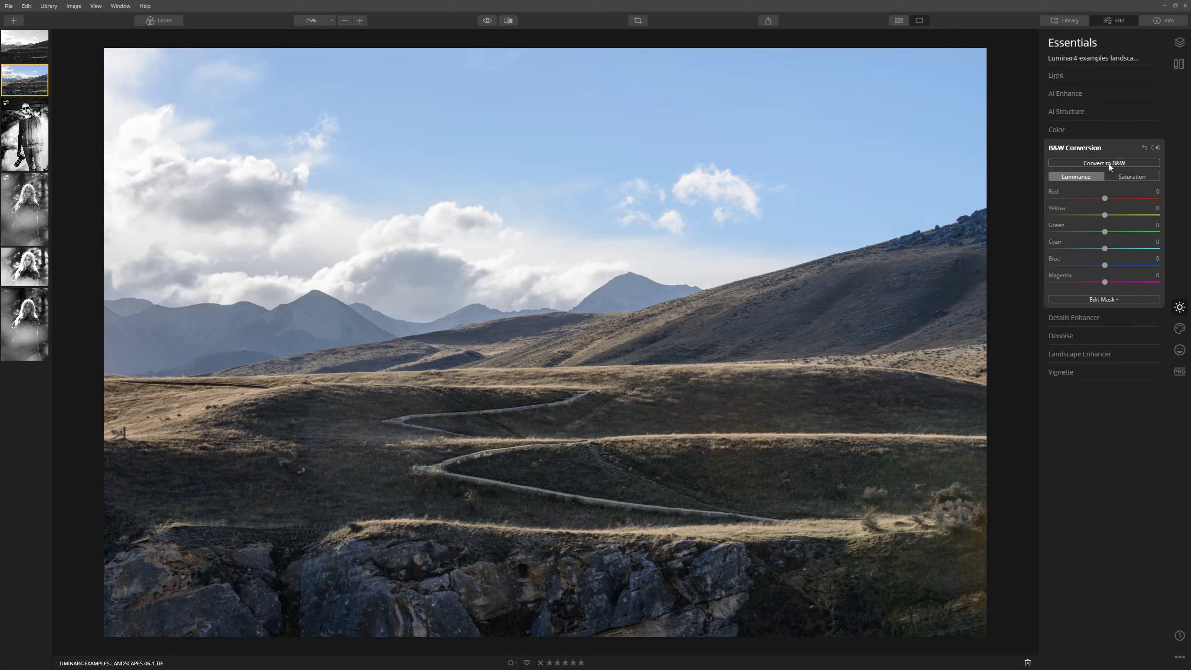
{"action": "left_click", "coordinate": [1107, 164]}
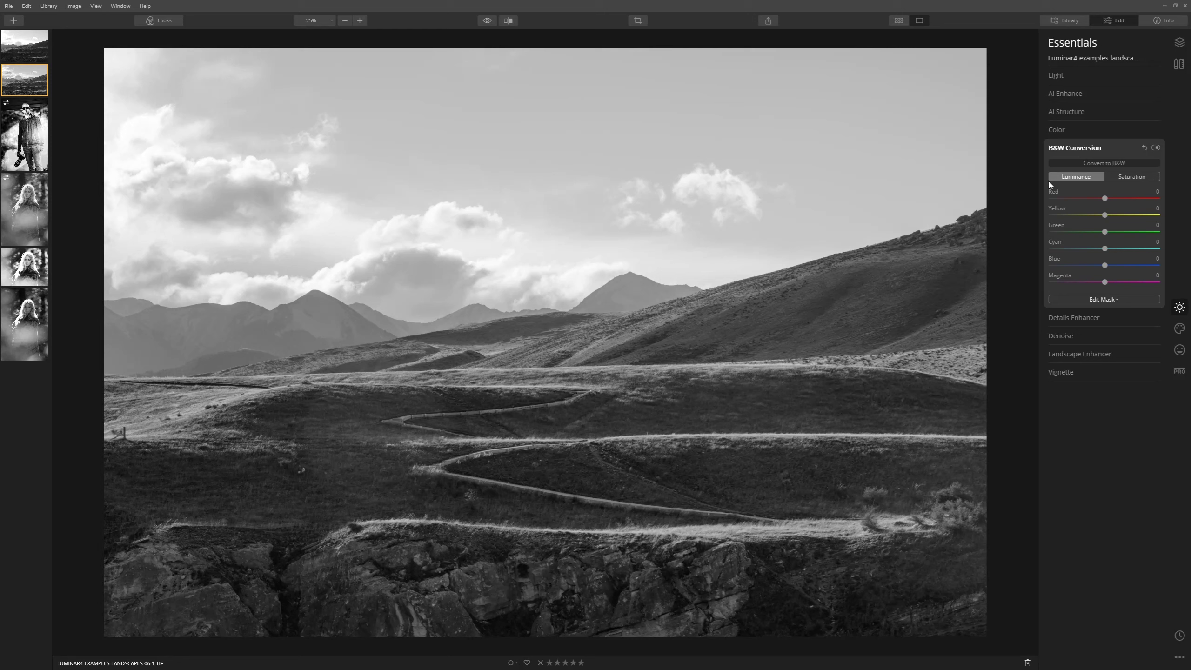
In AI Enhance, push AI Accent to 100, then settle it at 25
{"action": "left_click", "coordinate": [1065, 93]}
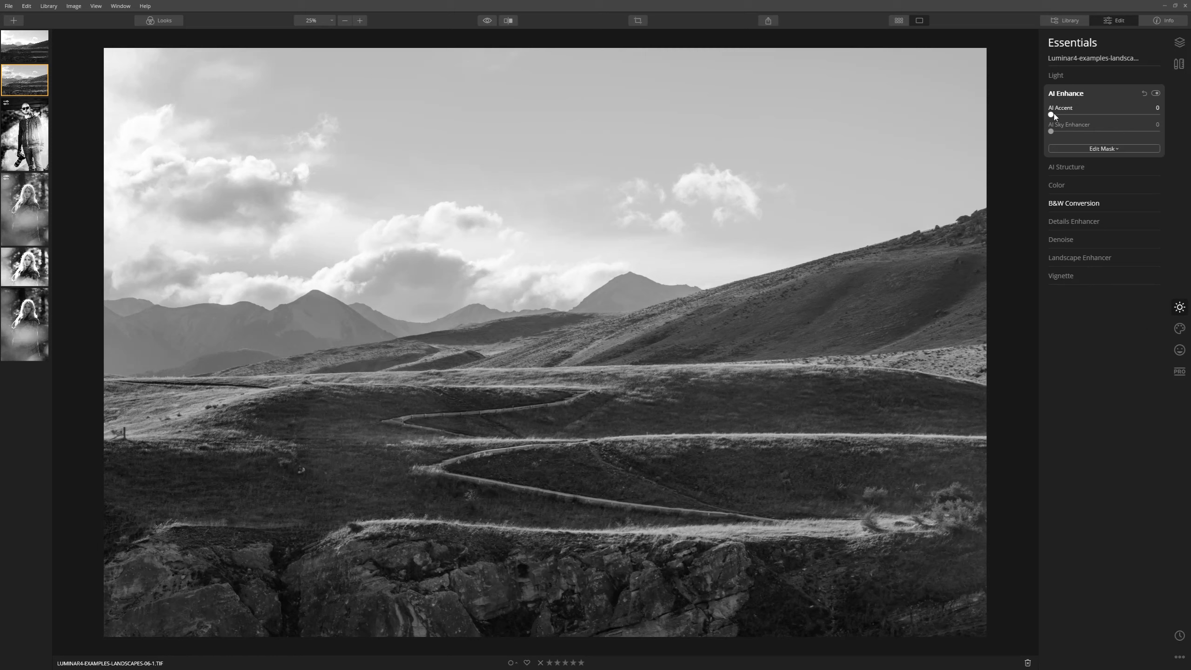
{"action": "left_click_drag", "start_coordinate": [1070, 114], "coordinate": [1177, 119]}
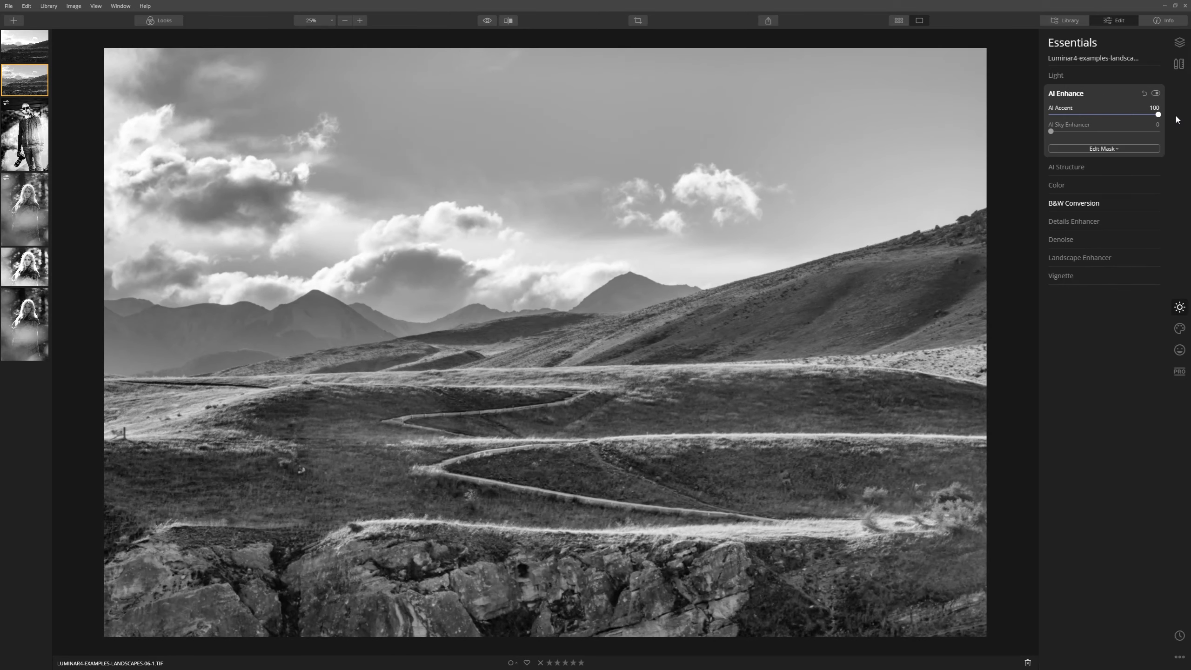
{"action": "left_click_drag", "start_coordinate": [1147, 119], "coordinate": [1085, 122]}
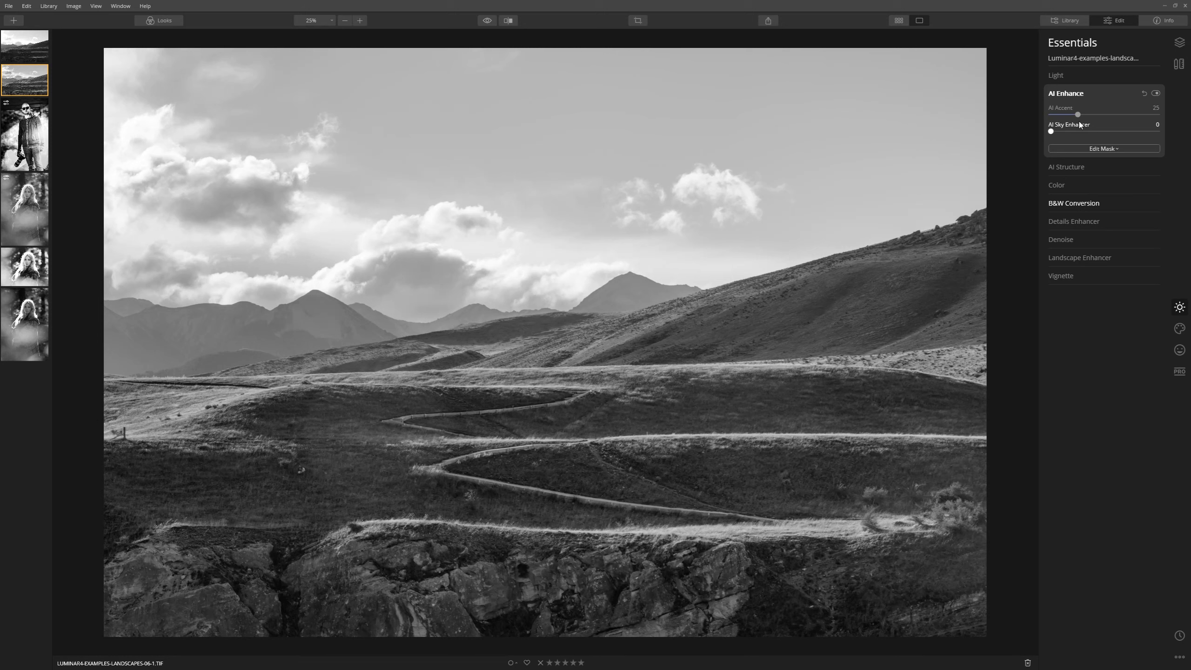
Set AI Structure Amount to 18 and collapse the AI Structure section
{"action": "left_click", "coordinate": [1074, 166]}
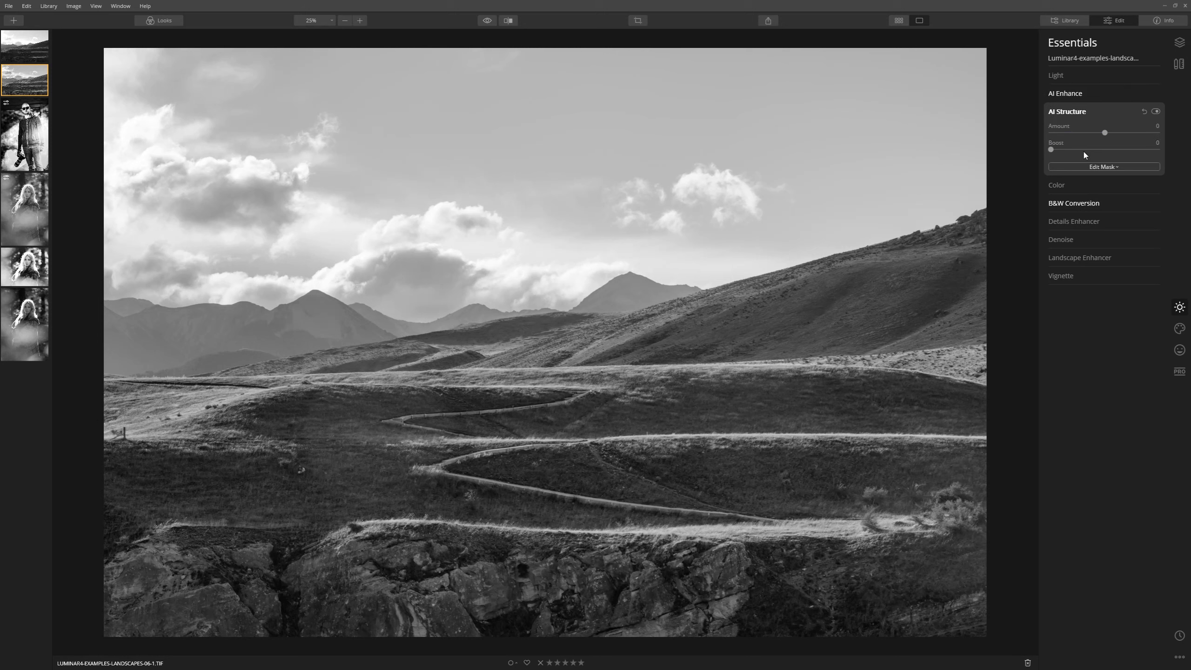
{"action": "left_click_drag", "start_coordinate": [1105, 132], "coordinate": [1174, 141]}
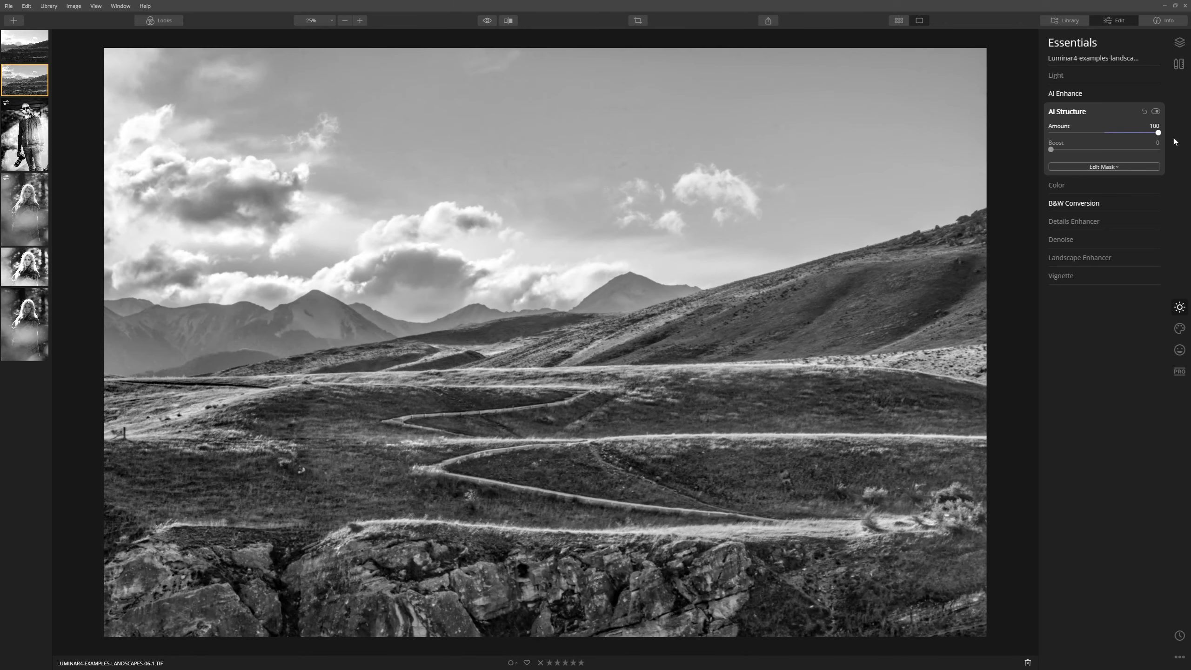
{"action": "left_click_drag", "start_coordinate": [1174, 141], "coordinate": [1118, 142]}
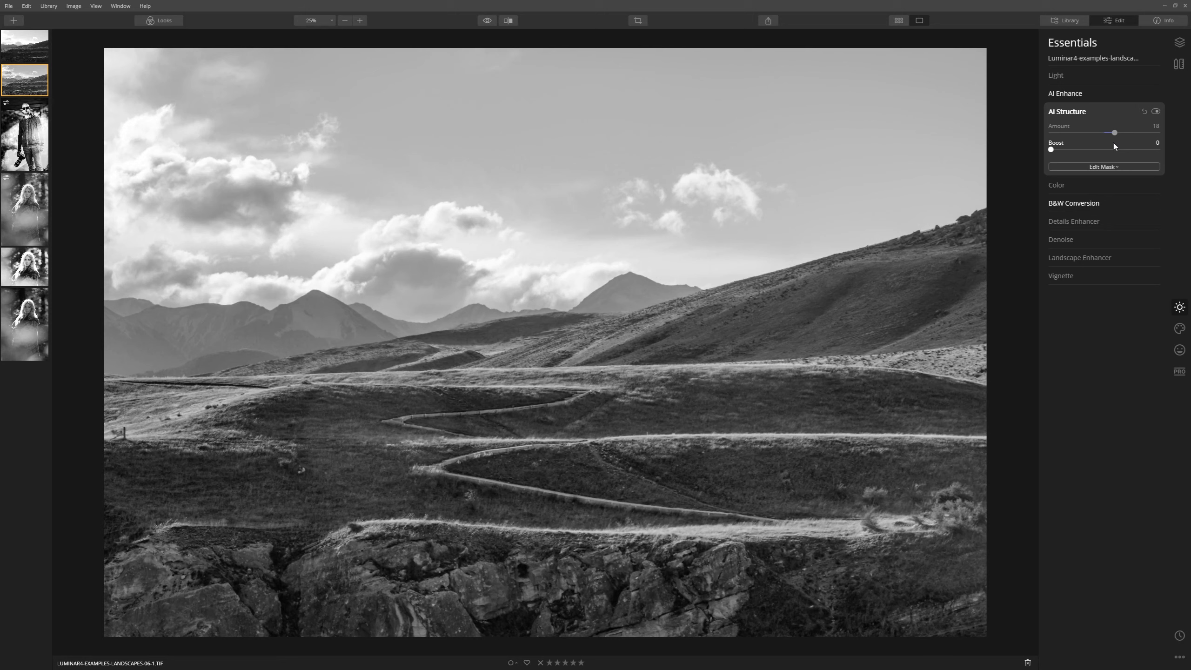
{"action": "left_click", "coordinate": [1079, 112]}
Set Smart Contrast in the Light section to 97
{"action": "left_click", "coordinate": [1068, 73]}
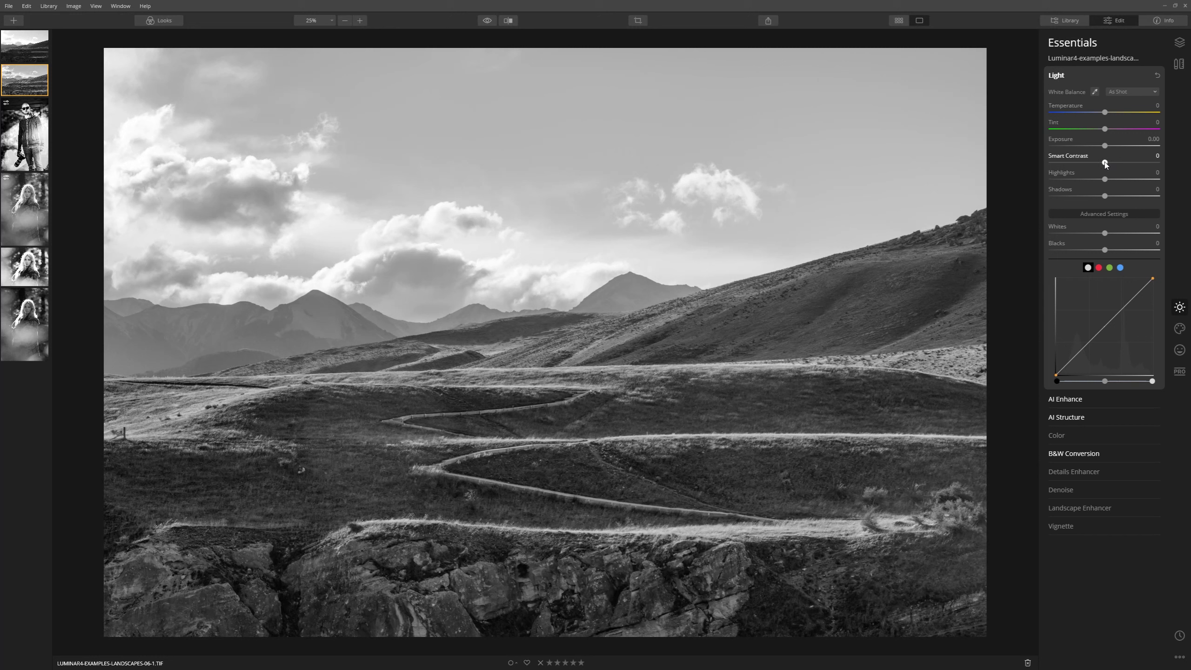
{"action": "left_click_drag", "start_coordinate": [1105, 163], "coordinate": [1170, 168]}
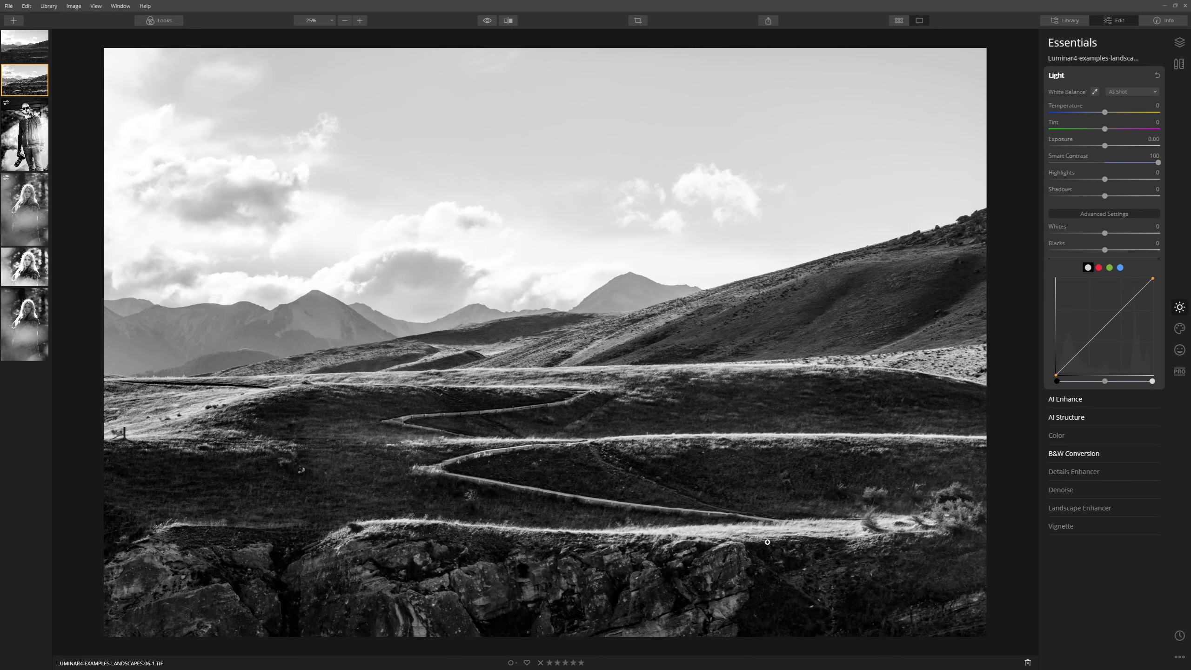
{"action": "double_click", "coordinate": [1158, 163]}
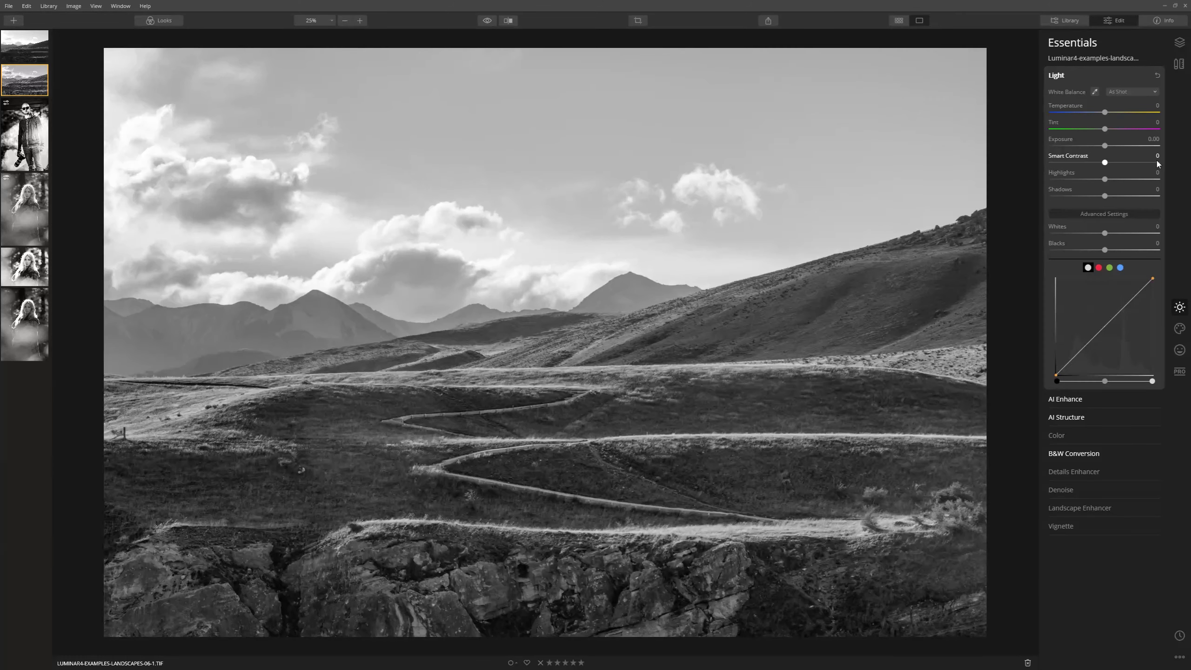
{"action": "left_click", "coordinate": [1157, 163]}
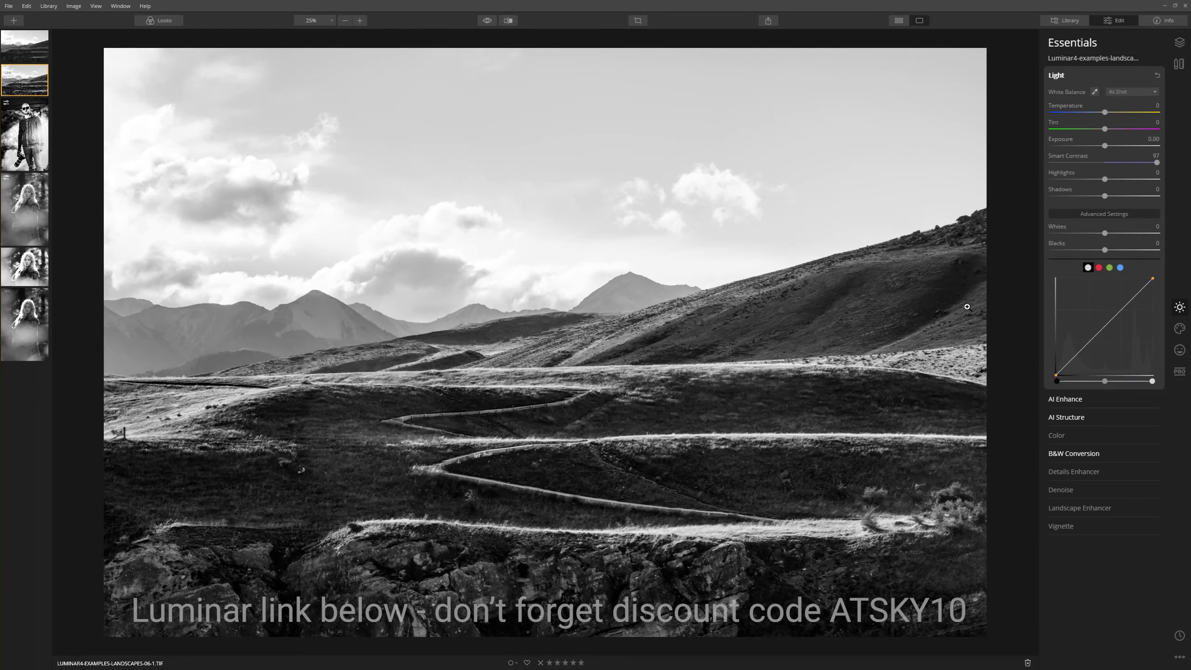
{"action": "left_click", "coordinate": [1081, 453]}
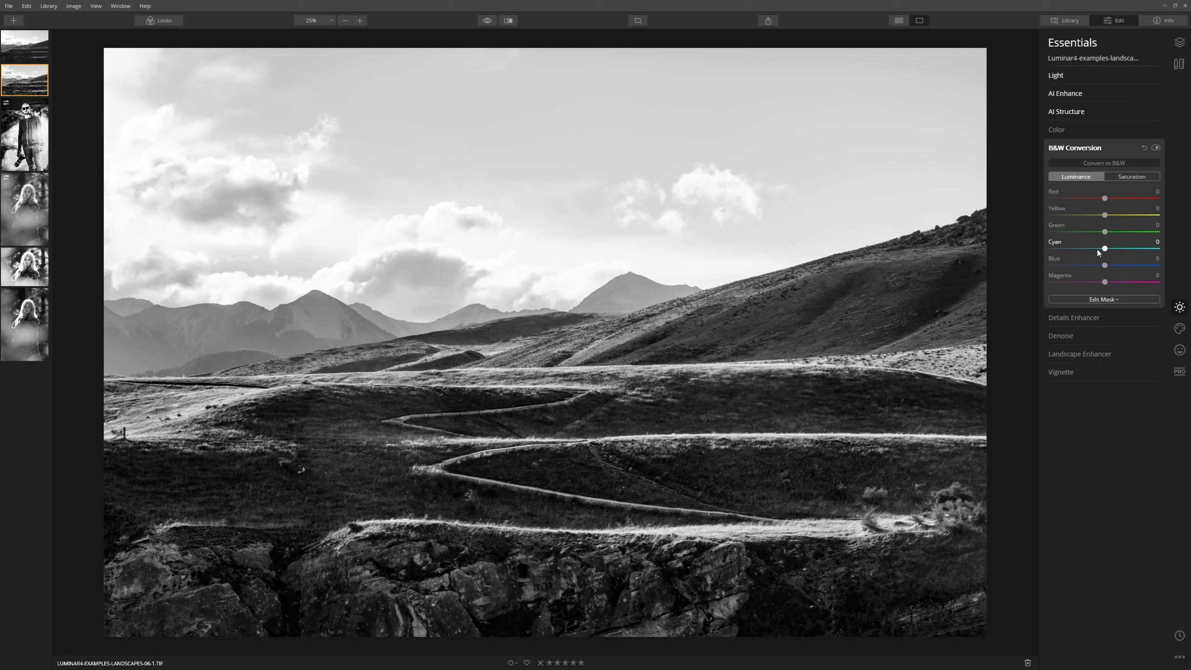
Darken the sky by dragging Cyan luminance in B&W Conversion to -100
{"action": "left_click_drag", "start_coordinate": [1105, 249], "coordinate": [1042, 266]}
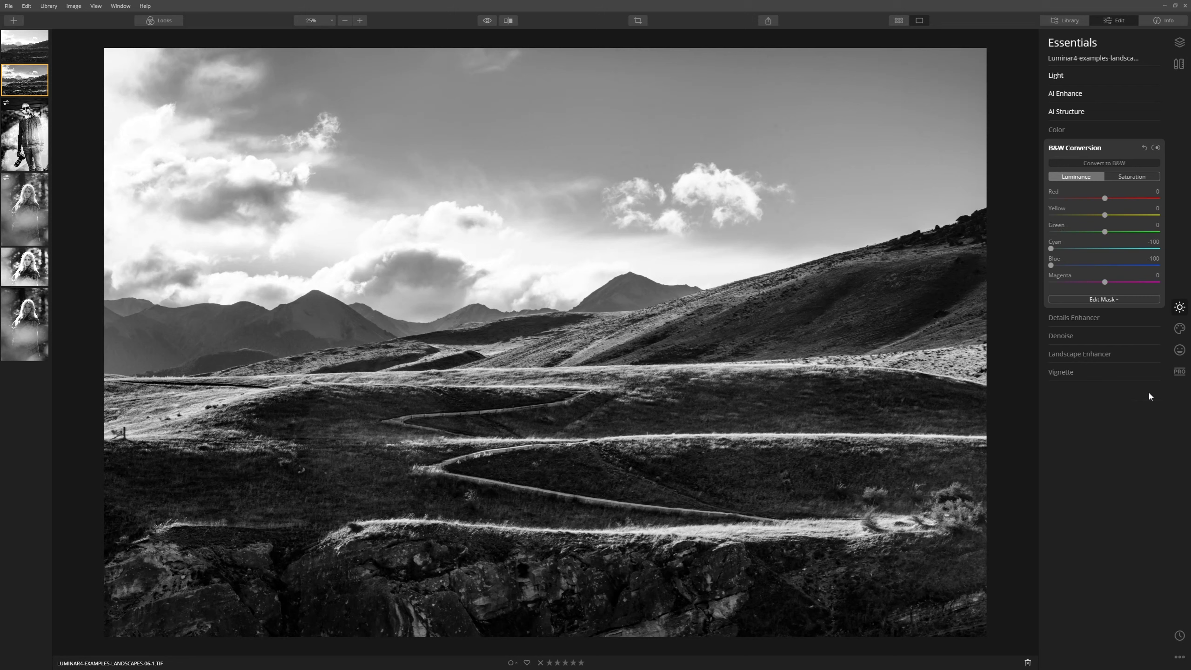
{"action": "left_click", "coordinate": [1187, 376]}
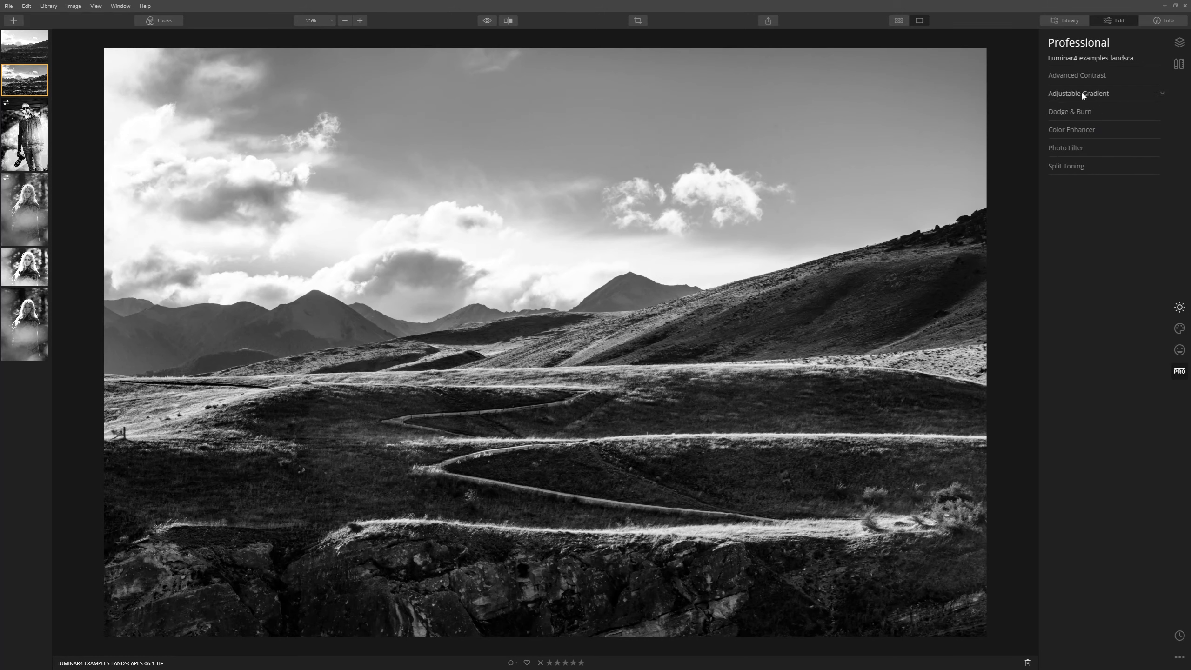
Add an Adjustable Gradient with top Exposure at -78 to darken the upper sky
{"action": "left_click", "coordinate": [1066, 94]}
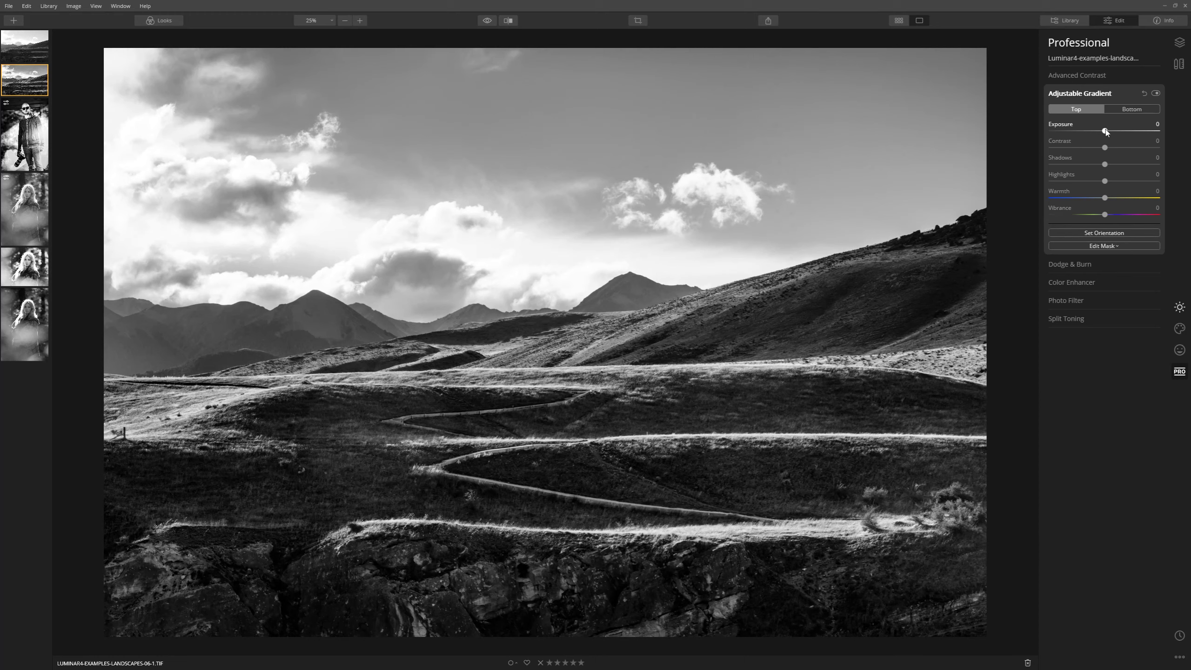
{"action": "left_click_drag", "start_coordinate": [1105, 132], "coordinate": [1096, 134]}
{"action": "left_click_drag", "start_coordinate": [1070, 133], "coordinate": [1045, 135]}
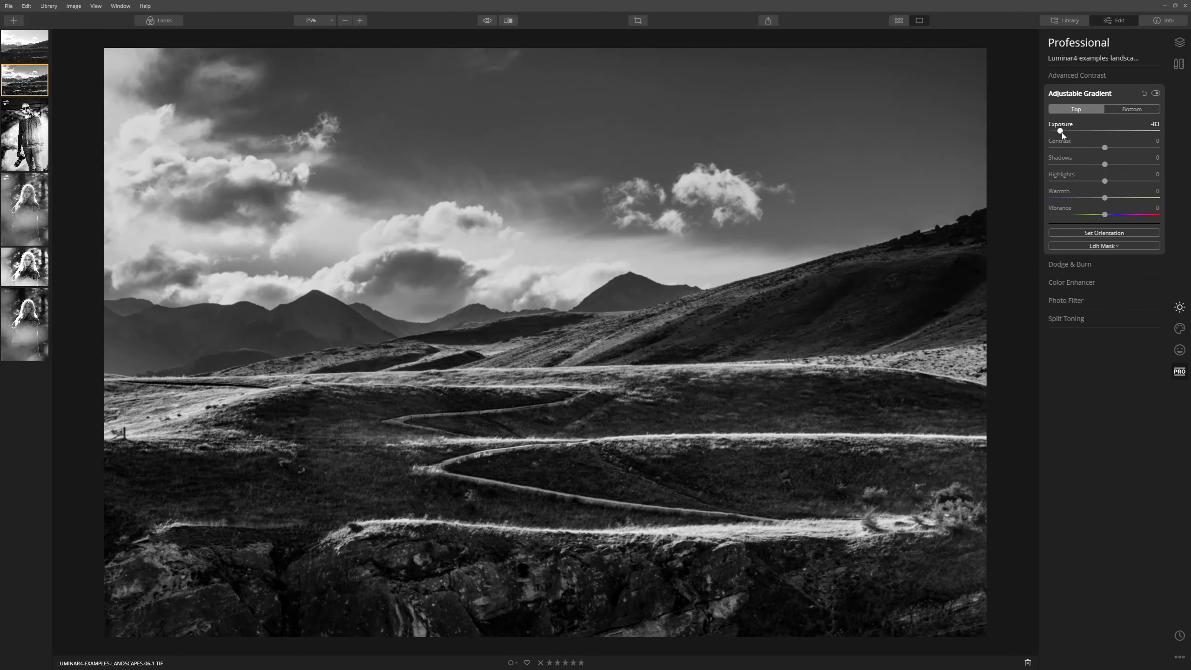
{"action": "left_click_drag", "start_coordinate": [1042, 133], "coordinate": [1065, 132]}
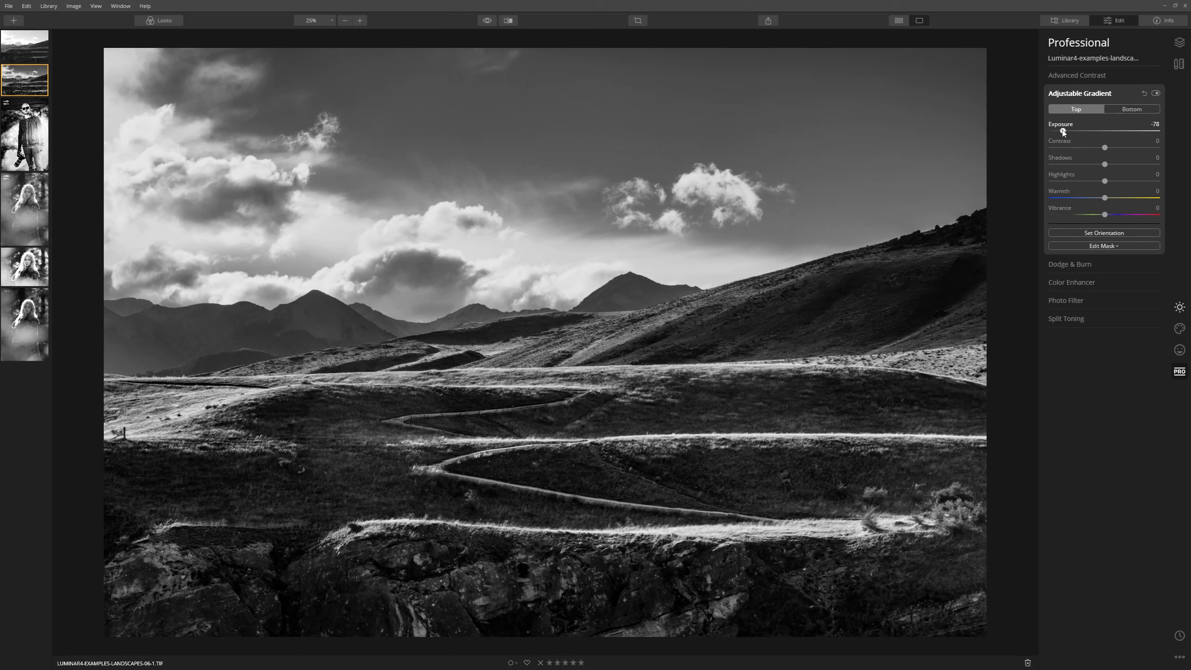
{"action": "left_click", "coordinate": [1180, 307]}
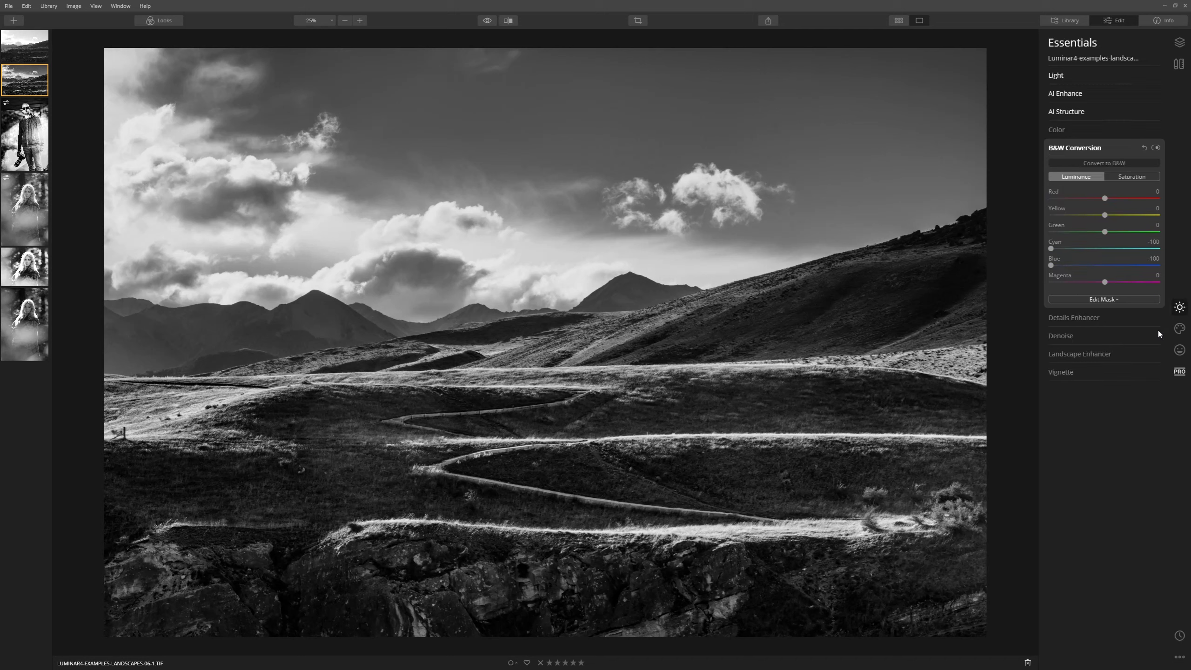
Add a Vignette with Amount -62 and Size 37
{"action": "left_click", "coordinate": [1090, 373]}
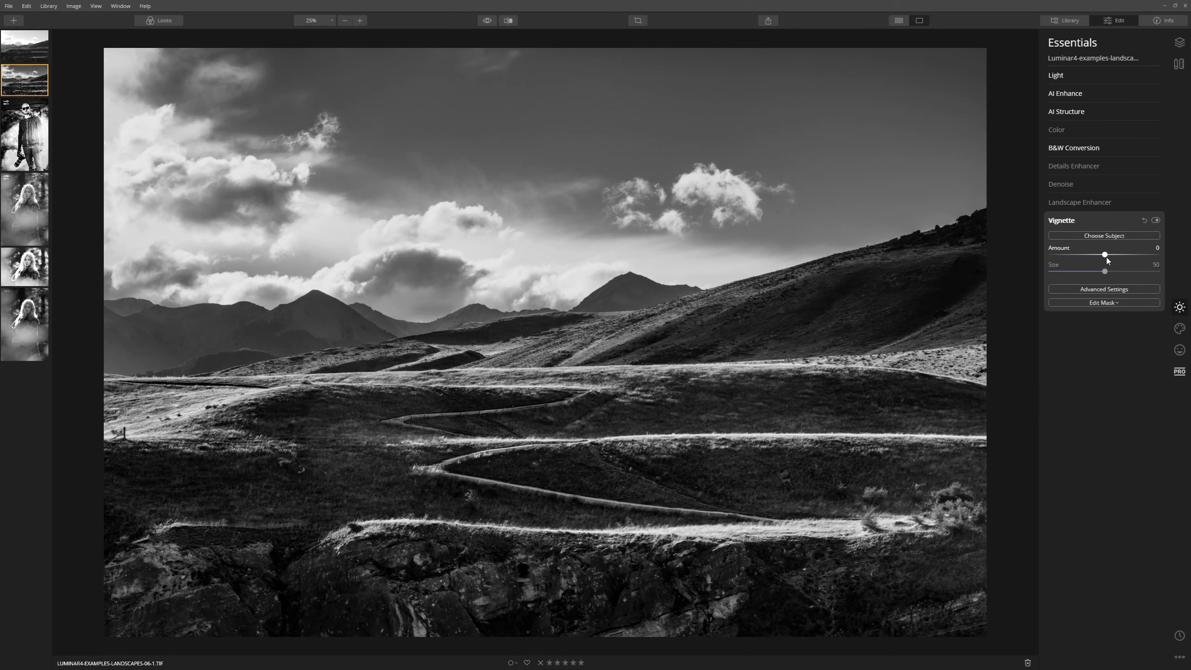
{"action": "left_click_drag", "start_coordinate": [1106, 257], "coordinate": [1021, 255]}
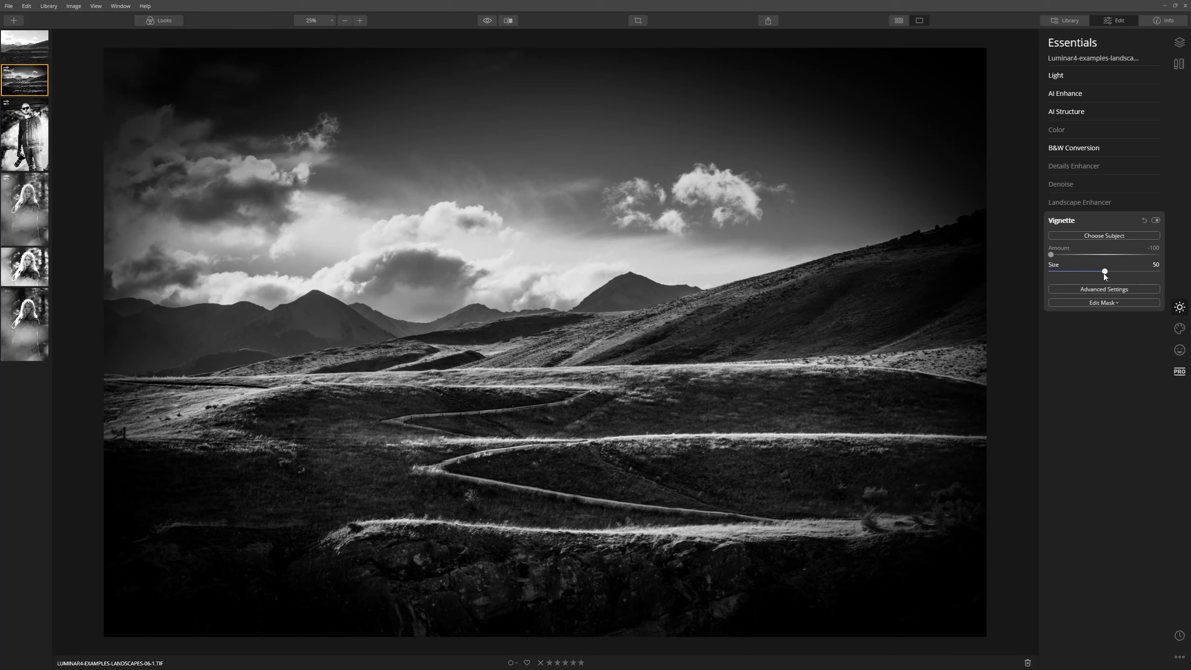
{"action": "left_click_drag", "start_coordinate": [1105, 272], "coordinate": [1083, 271]}
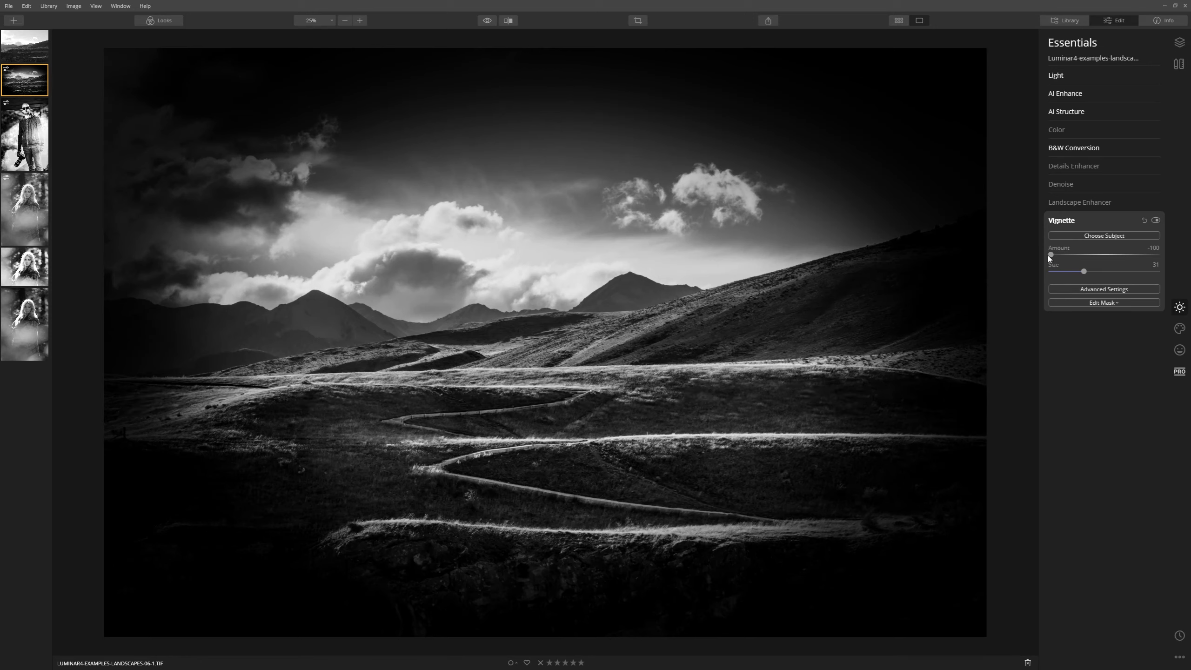
{"action": "mouse_move", "coordinate": [1084, 272]}
{"action": "left_mouse_down"}
{"action": "mouse_move", "coordinate": [1053, 271]}
{"action": "mouse_move", "coordinate": [1120, 271]}
{"action": "mouse_move", "coordinate": [1059, 271]}
{"action": "mouse_move", "coordinate": [1101, 272]}
{"action": "mouse_move", "coordinate": [1055, 255]}
{"action": "mouse_move", "coordinate": [1072, 255]}
{"action": "left_mouse_up"}
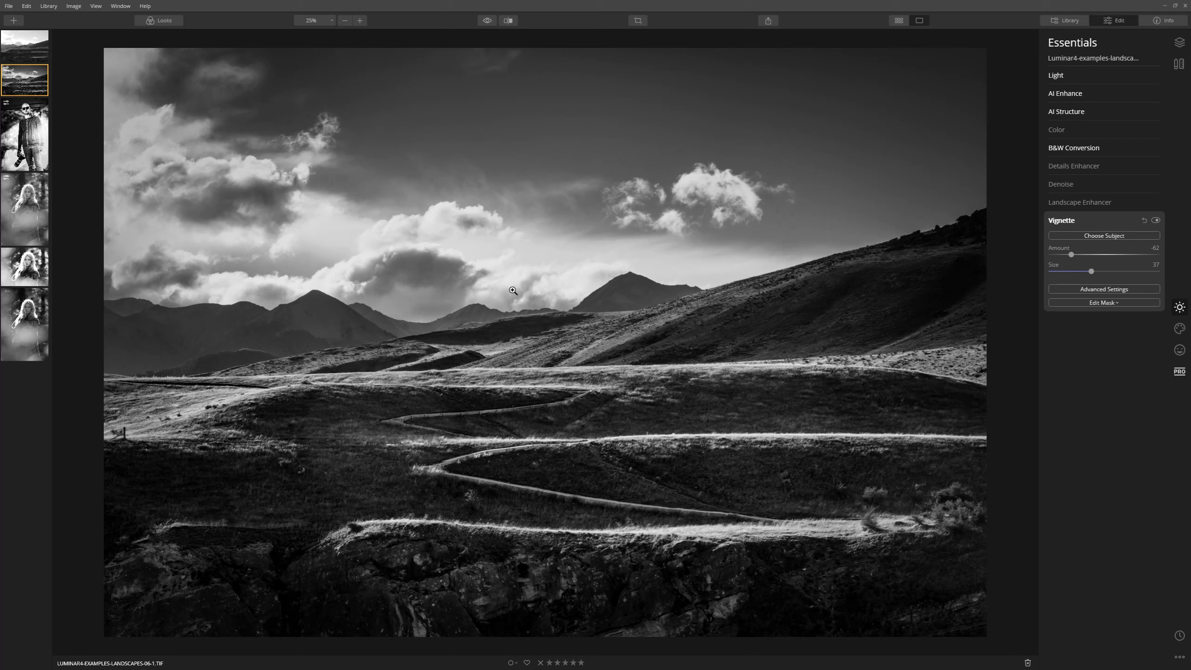
Collapse Vignette and reveal the Light section's Whites, Blacks and tone curve
{"action": "left_click", "coordinate": [1061, 221]}
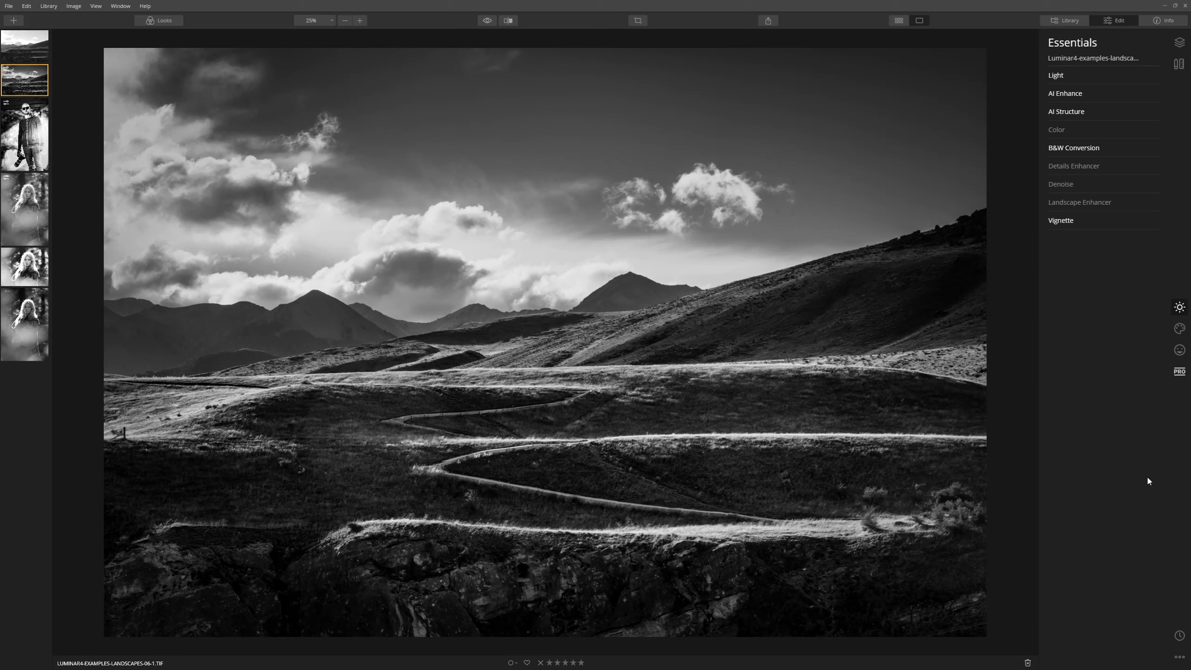
{"action": "left_click", "coordinate": [1067, 76]}
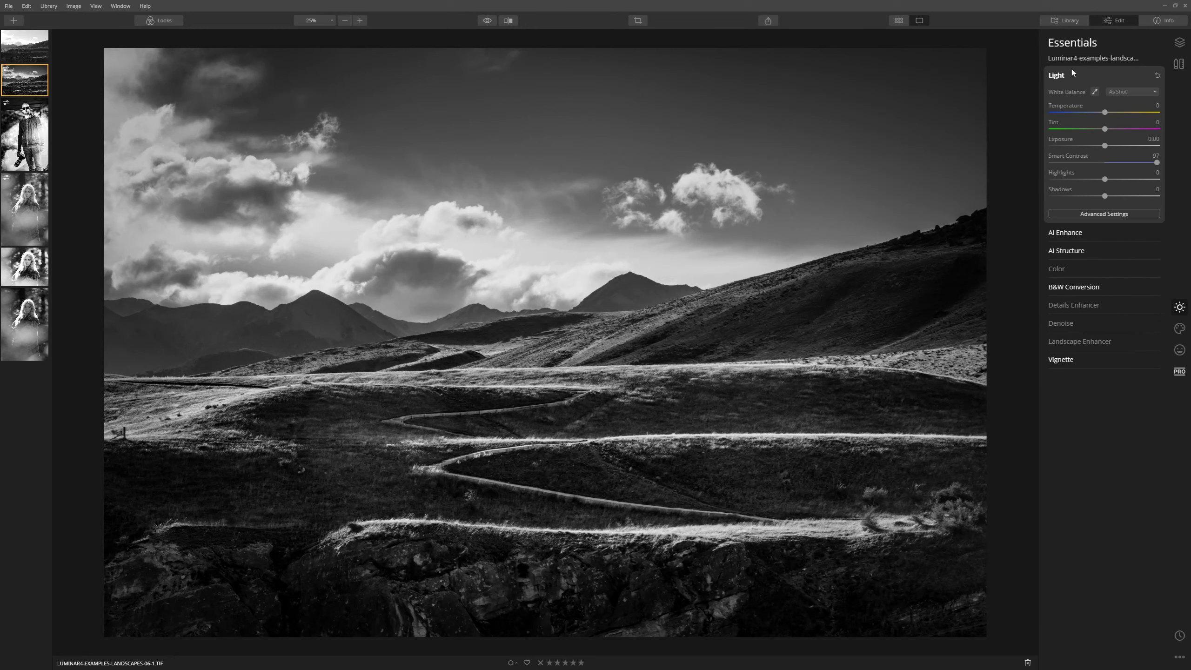
{"action": "left_click", "coordinate": [1118, 217]}
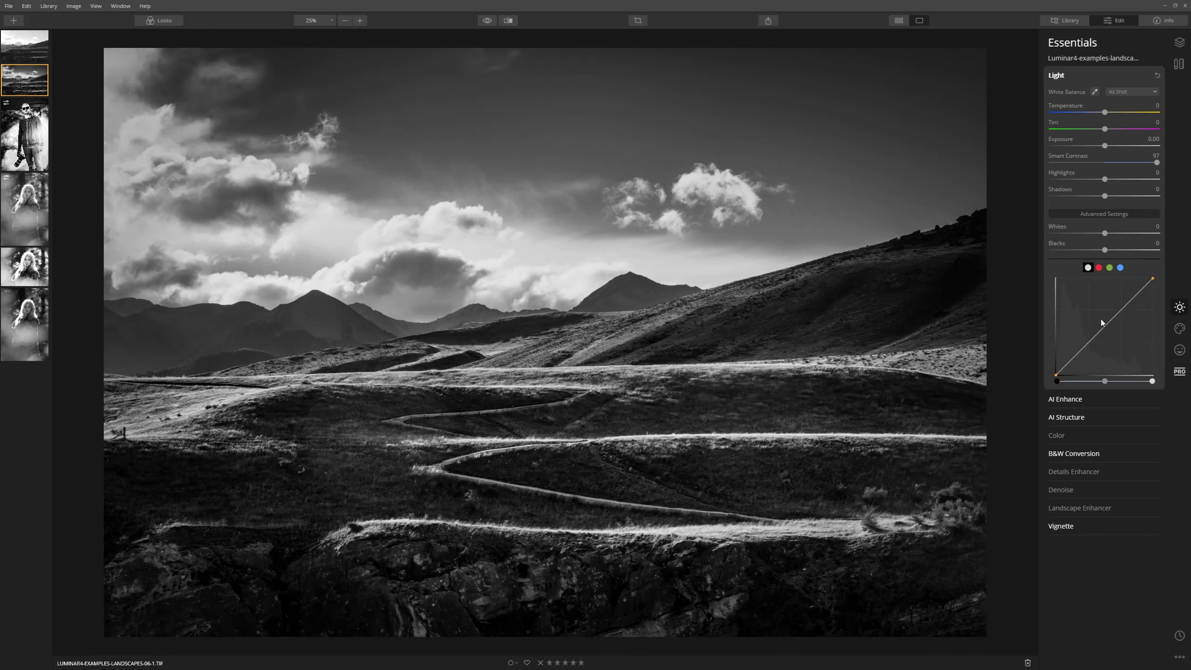
Add a tone curve point and lift the curve to brighten the midtones and sky
{"action": "left_click", "coordinate": [1076, 354]}
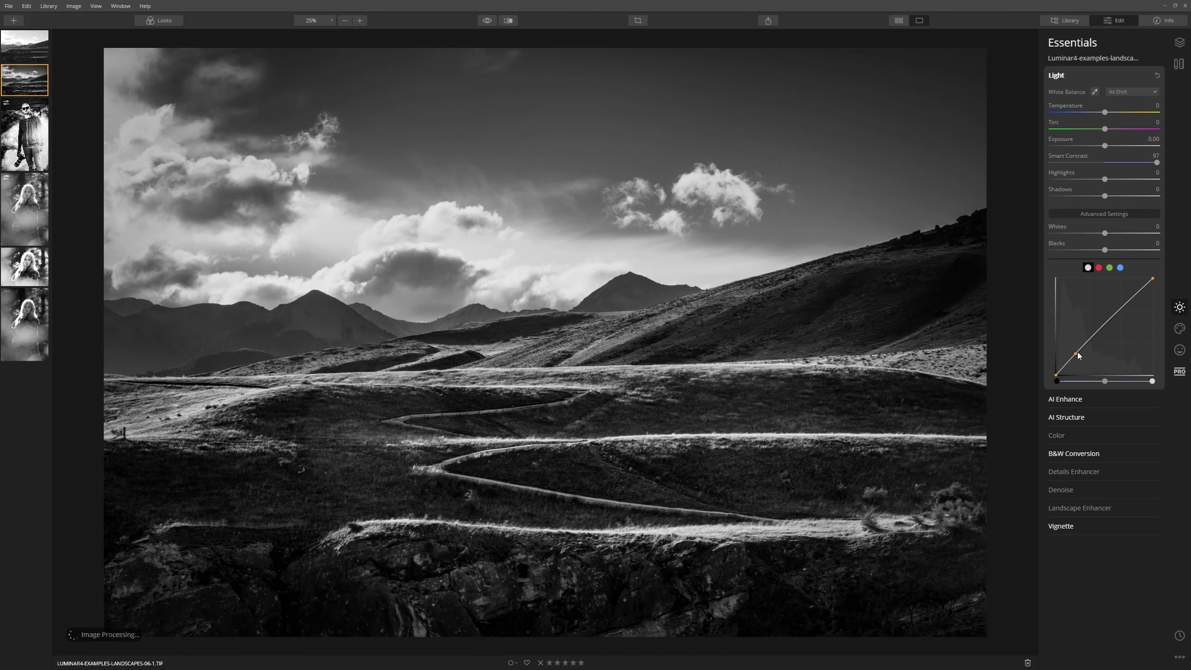
{"action": "mouse_move", "coordinate": [1076, 355]}
{"action": "left_mouse_down"}
{"action": "mouse_move", "coordinate": [1091, 328]}
{"action": "mouse_move", "coordinate": [1112, 342]}
{"action": "mouse_move", "coordinate": [1073, 365]}
{"action": "left_mouse_up"}
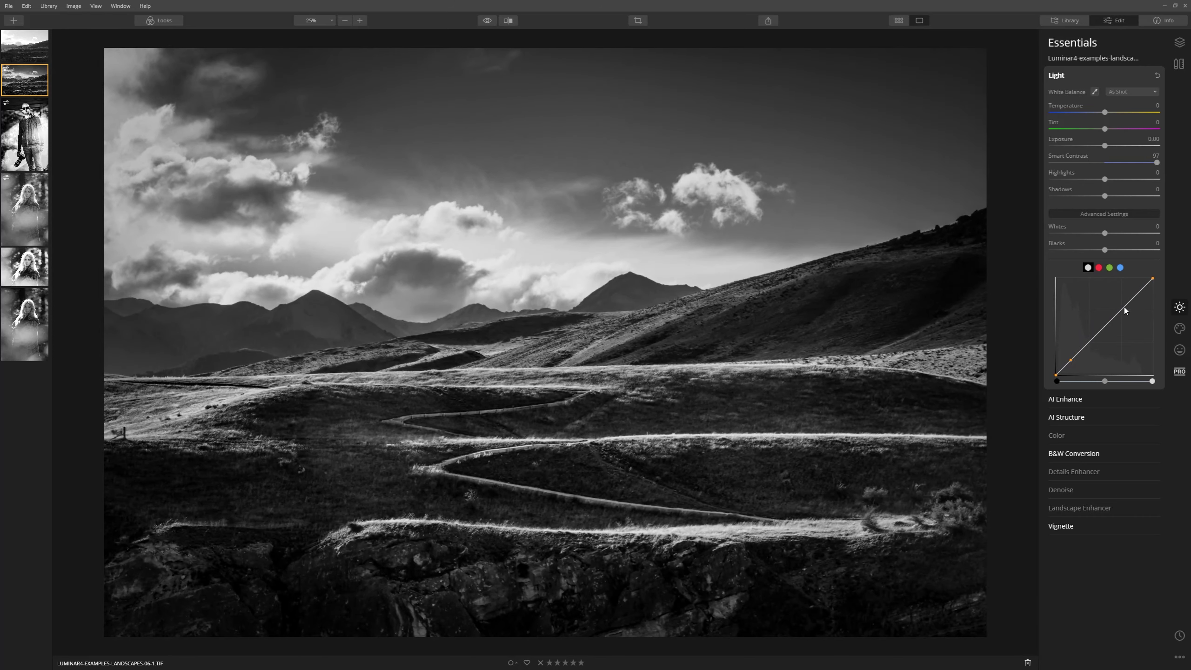
{"action": "left_click_drag", "start_coordinate": [1121, 310], "coordinate": [1109, 315]}
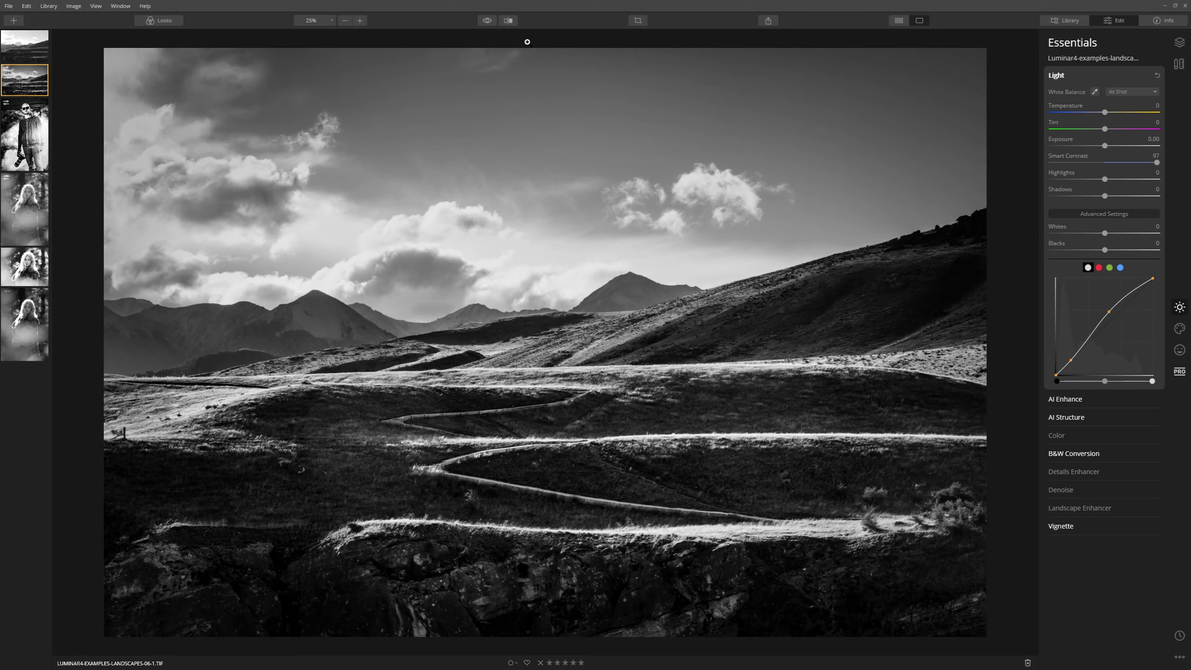
Toggle the original view twice to compare the edit against the colour original
{"action": "left_click", "coordinate": [488, 20]}
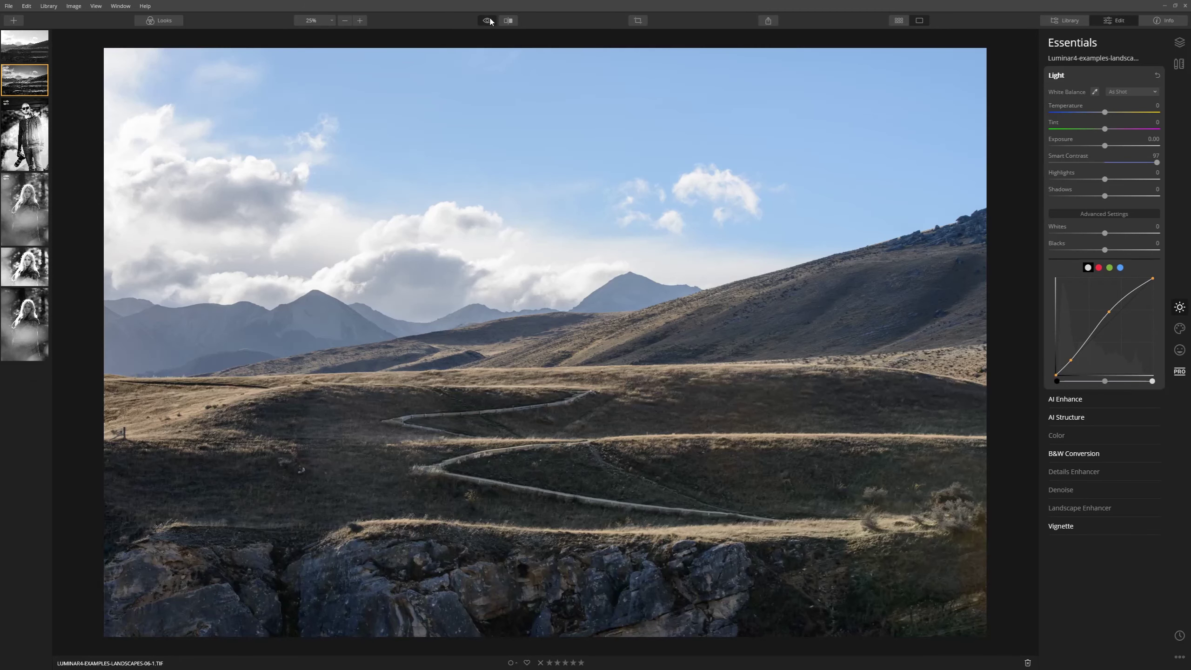
{"action": "left_click", "coordinate": [487, 20]}
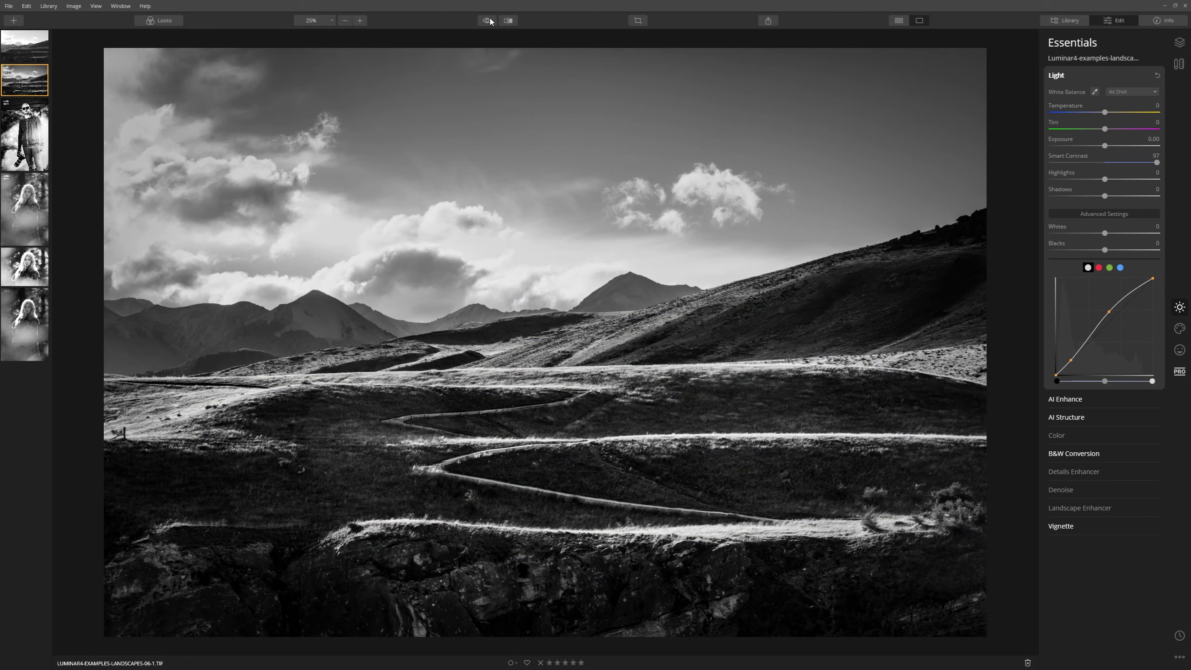
{"action": "left_click", "coordinate": [488, 20]}
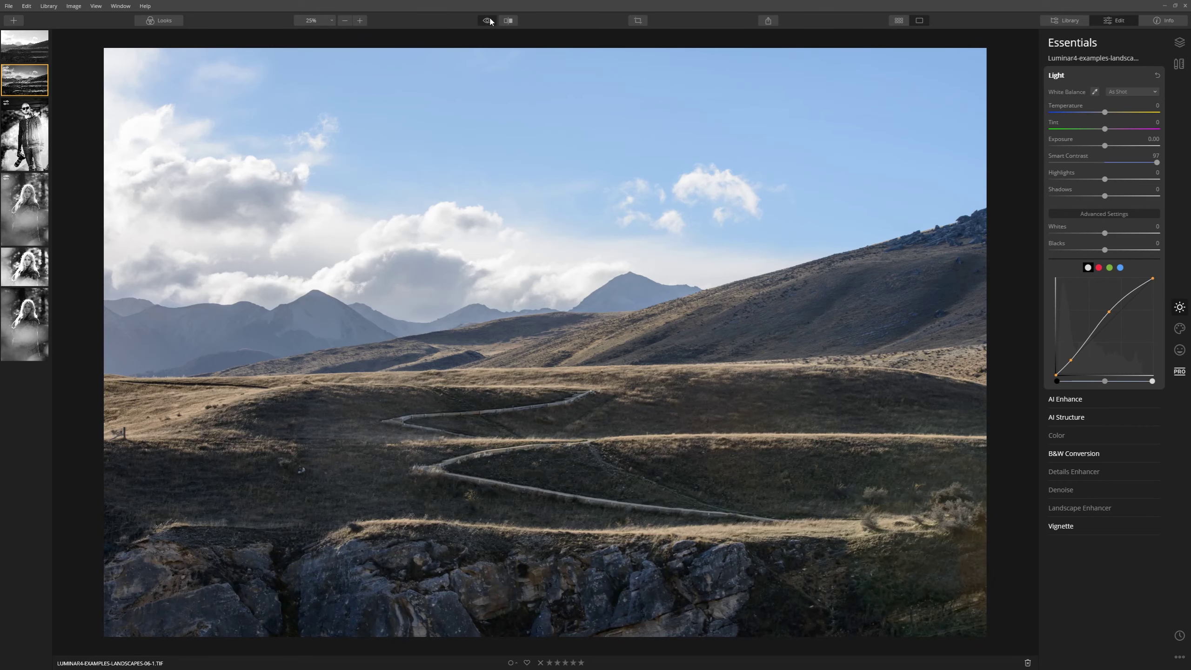
{"action": "left_click", "coordinate": [488, 20]}
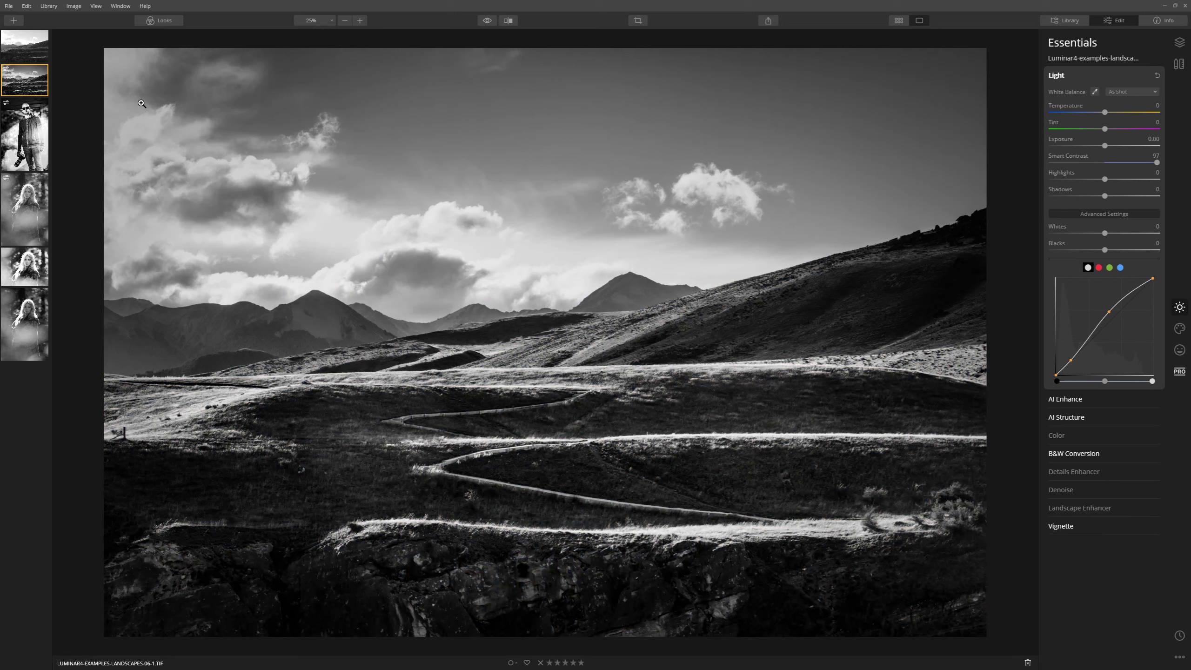
Switch twice between the finished reference landscape and the edited one in the filmstrip
{"action": "left_click", "coordinate": [38, 50]}
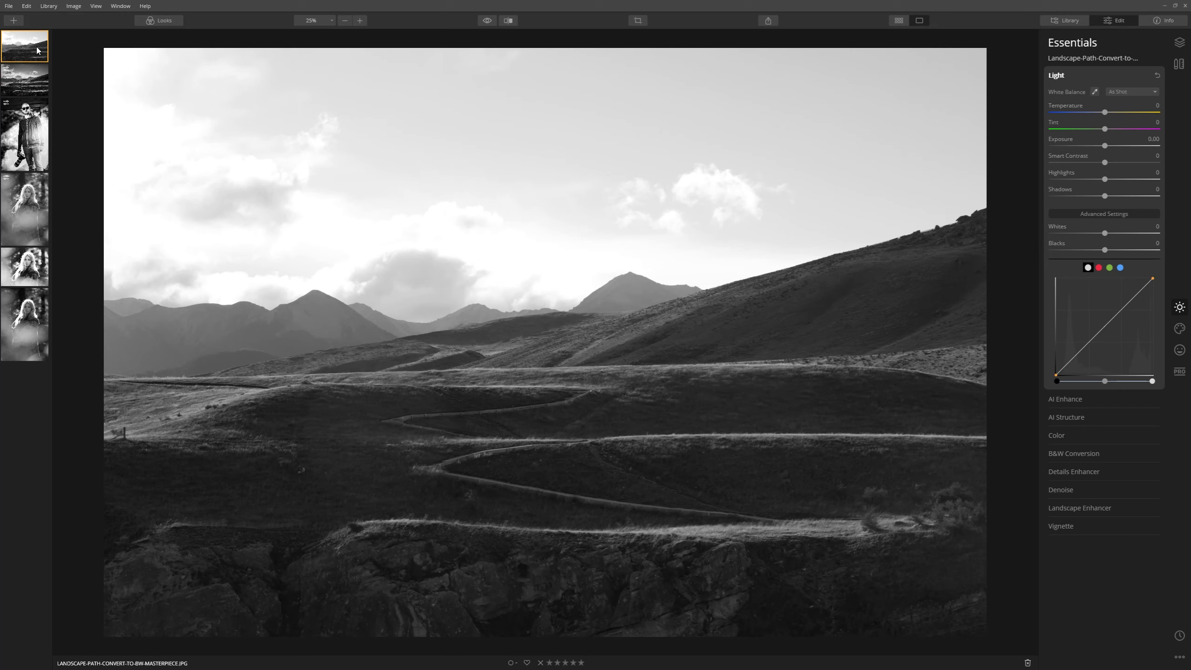
{"action": "left_click", "coordinate": [29, 83]}
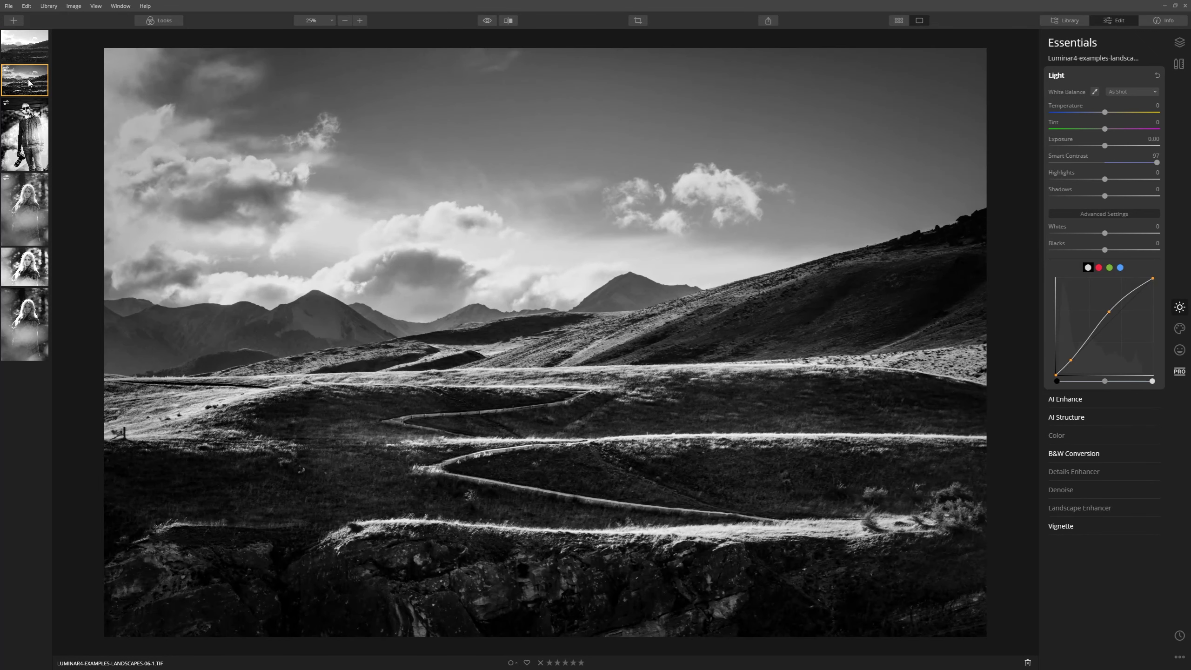
{"action": "left_click", "coordinate": [35, 57]}
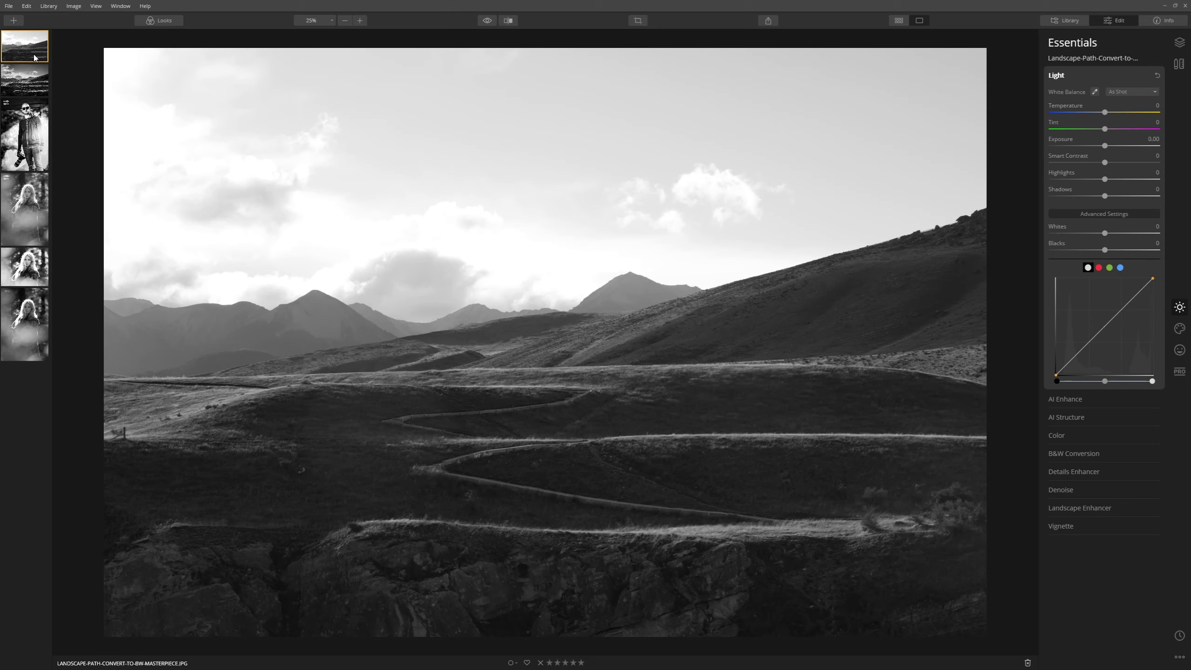
{"action": "left_click", "coordinate": [28, 87]}
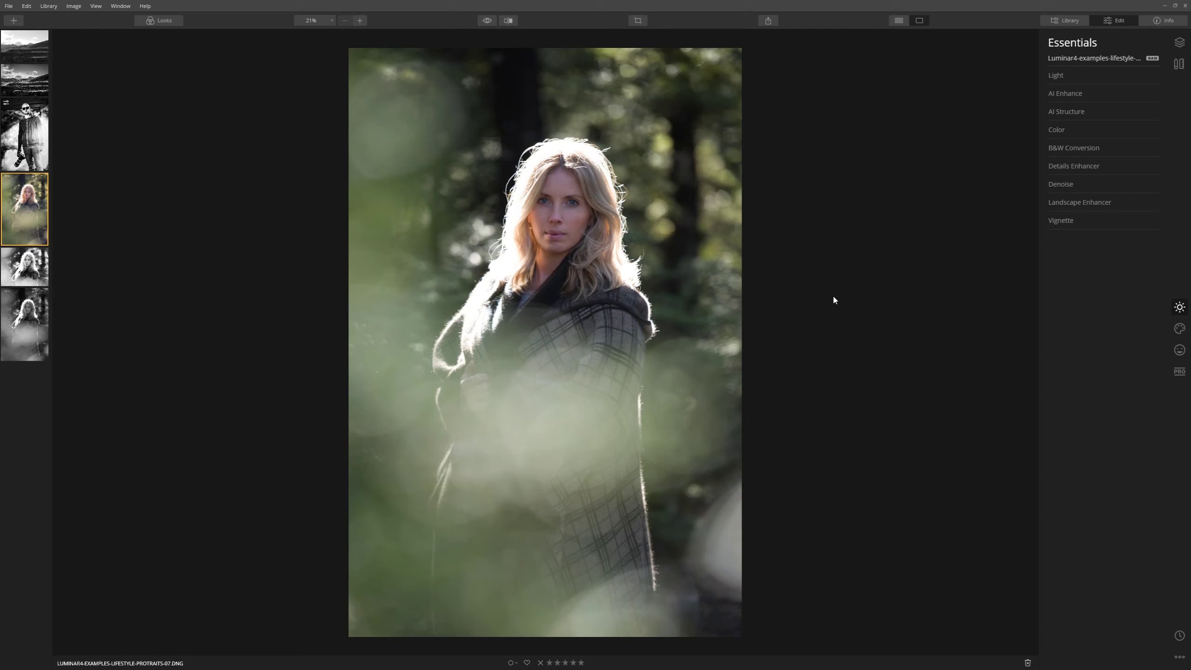
Convert the portrait to black and white with Red 32, Yellow 90 and Green 100 luminance
{"action": "left_click", "coordinate": [1086, 149]}
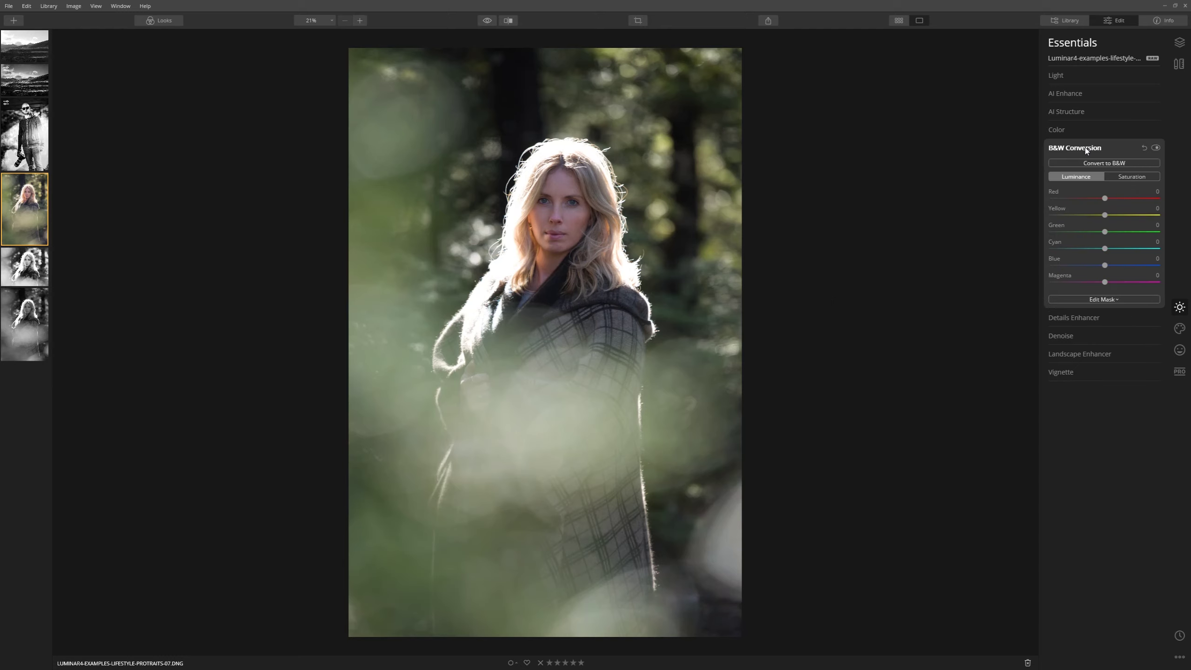
{"action": "left_click", "coordinate": [1120, 163]}
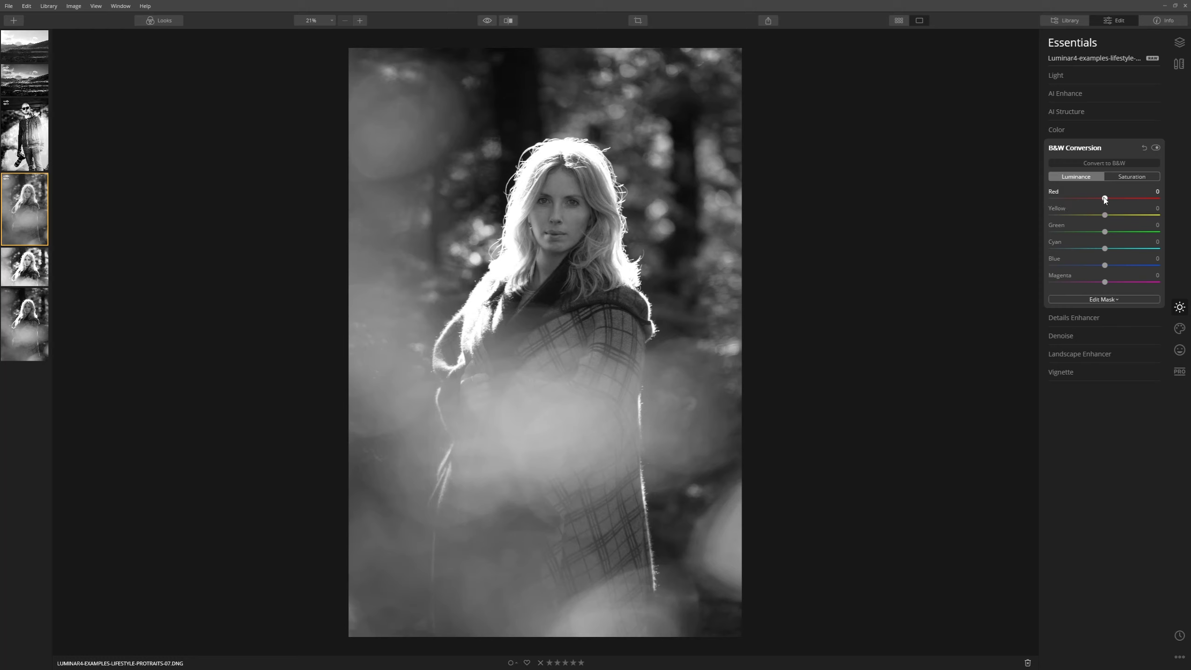
{"action": "mouse_move", "coordinate": [1105, 200]}
{"action": "left_mouse_down"}
{"action": "mouse_move", "coordinate": [1118, 198]}
{"action": "mouse_move", "coordinate": [1090, 200]}
{"action": "mouse_move", "coordinate": [1177, 194]}
{"action": "mouse_move", "coordinate": [1109, 199]}
{"action": "mouse_move", "coordinate": [1123, 199]}
{"action": "left_mouse_up"}
{"action": "left_click_drag", "start_coordinate": [1105, 216], "coordinate": [1157, 215]}
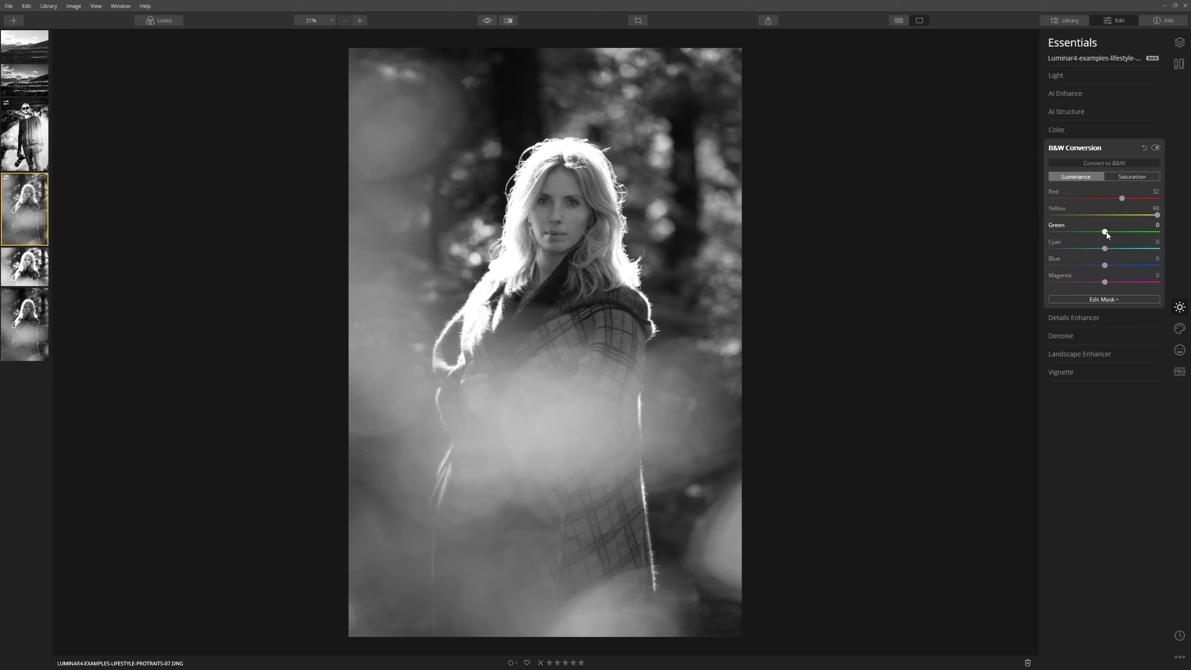
{"action": "mouse_move", "coordinate": [1106, 233]}
{"action": "left_mouse_down"}
{"action": "mouse_move", "coordinate": [1157, 233]}
{"action": "mouse_move", "coordinate": [982, 245]}
{"action": "mouse_move", "coordinate": [1142, 238]}
{"action": "mouse_move", "coordinate": [1104, 230]}
{"action": "left_mouse_up"}
{"action": "left_click_drag", "start_coordinate": [1105, 231], "coordinate": [1110, 241]}
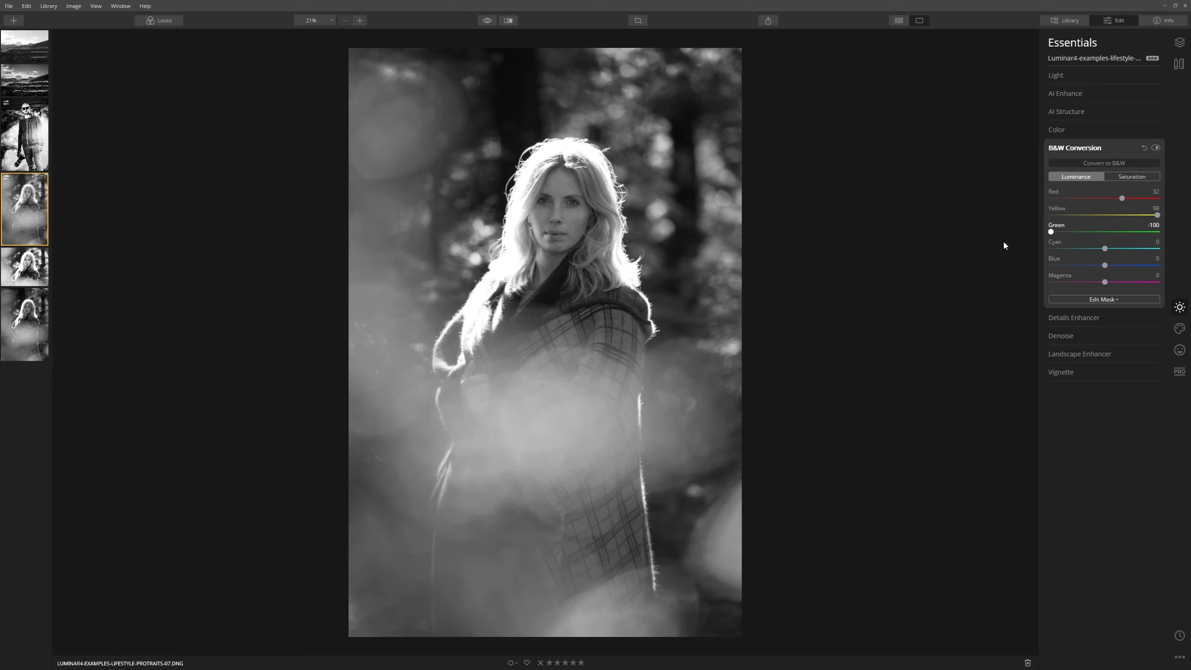
{"action": "left_click_drag", "start_coordinate": [1005, 244], "coordinate": [1159, 231]}
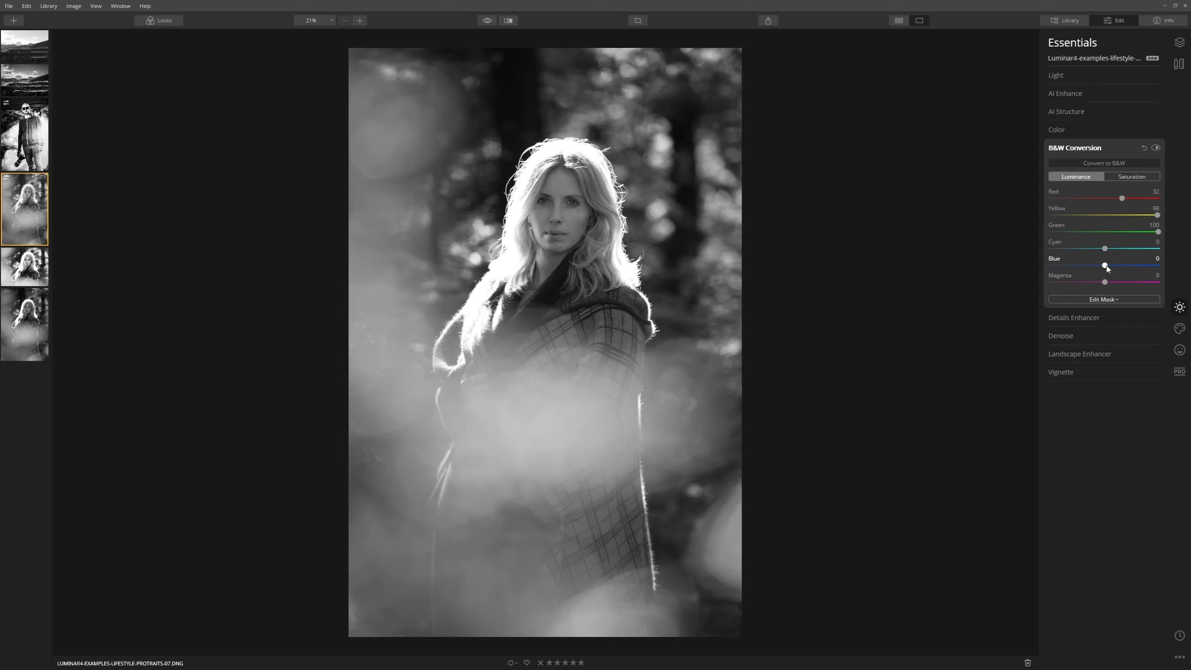
Try the blue luminance at both extremes, then settle it at 46
{"action": "left_click_drag", "start_coordinate": [1128, 265], "coordinate": [1053, 266]}
{"action": "key", "text": "ctrl+z"}
{"action": "left_click_drag", "start_coordinate": [1086, 286], "coordinate": [990, 306]}
{"action": "left_click_drag", "start_coordinate": [1069, 269], "coordinate": [1145, 254]}
{"action": "left_click_drag", "start_coordinate": [1159, 266], "coordinate": [1128, 266]}
{"action": "left_click", "coordinate": [1085, 79]}
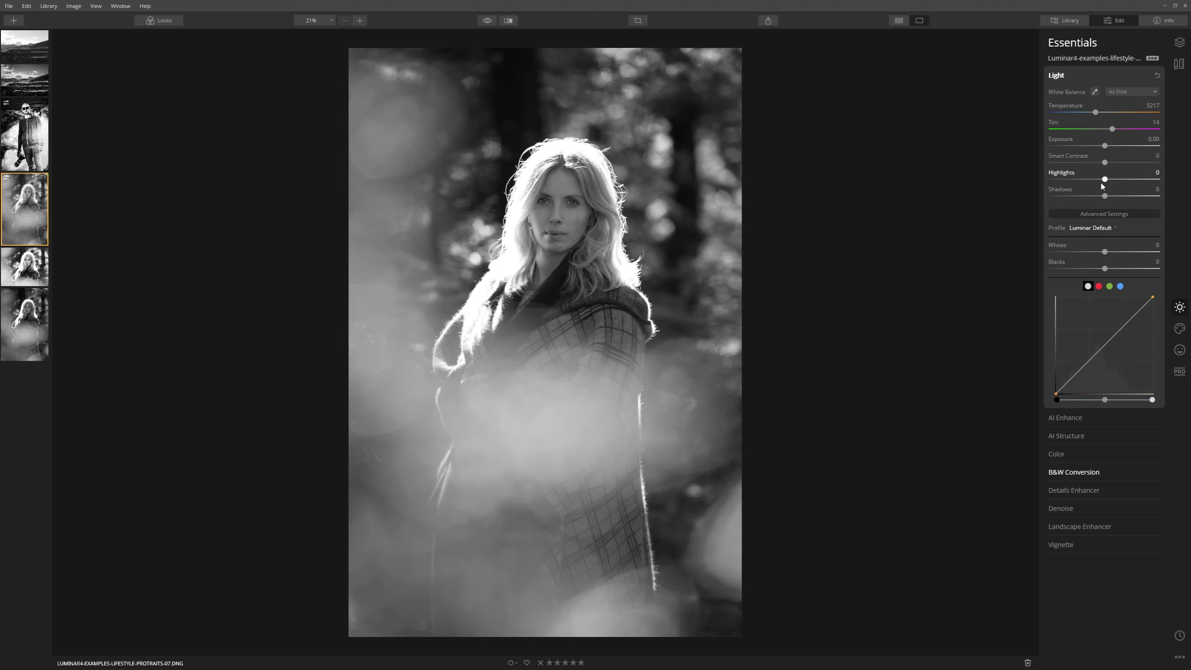
Set Smart Contrast 52, Highlights -100, Shadows 16, Whites 14, Blacks -4, and gently lift the midtone curve
{"action": "left_click_drag", "start_coordinate": [1105, 164], "coordinate": [1133, 160]}
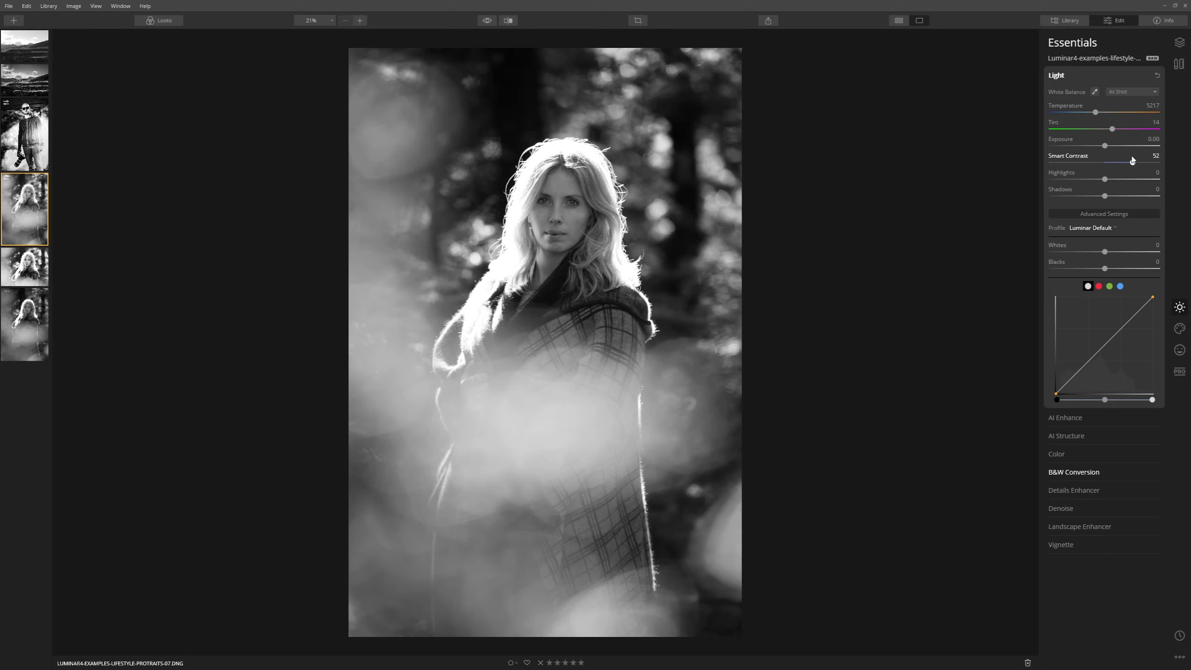
{"action": "left_click_drag", "start_coordinate": [1106, 180], "coordinate": [1044, 188]}
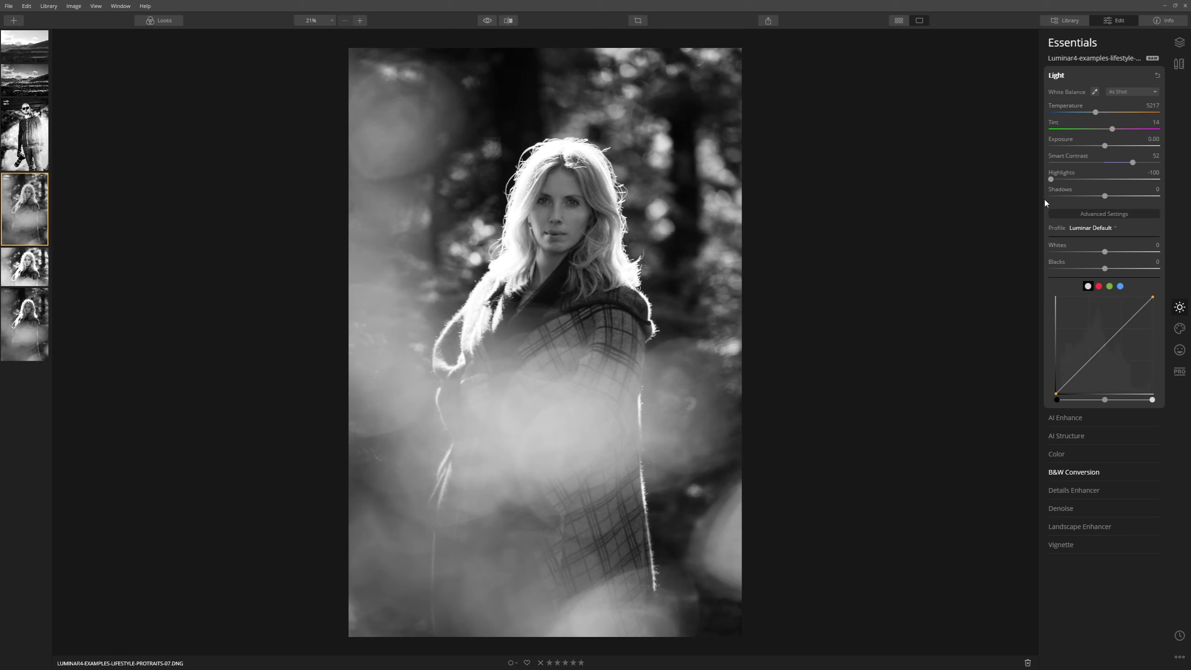
{"action": "left_click_drag", "start_coordinate": [1107, 201], "coordinate": [1116, 199]}
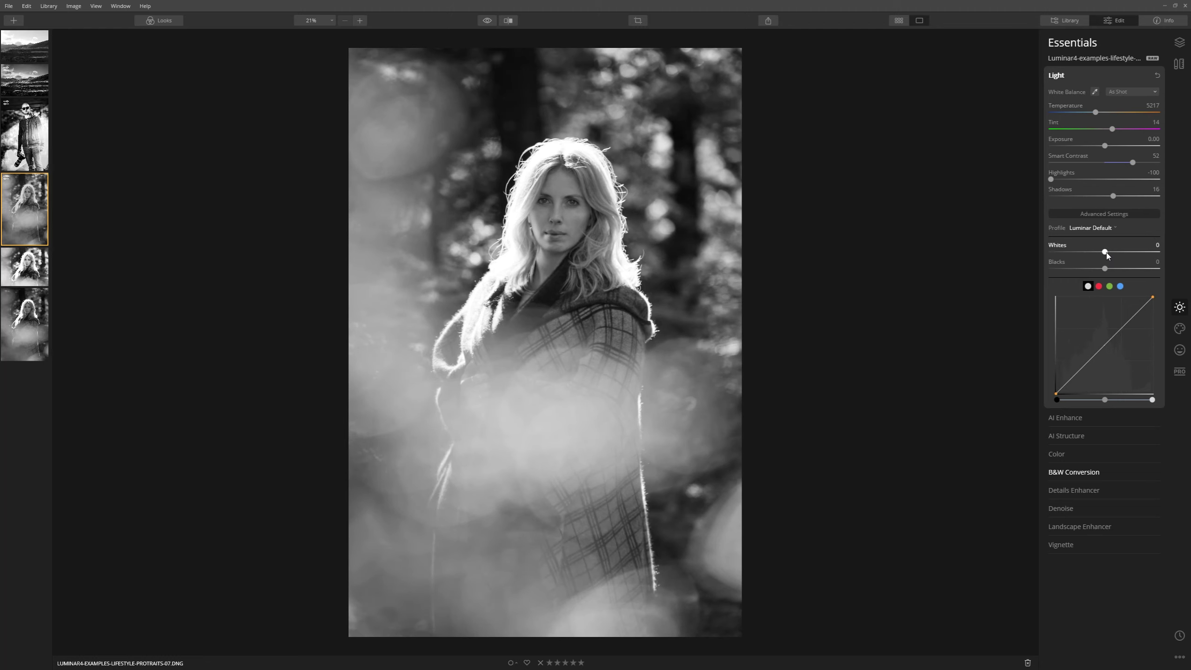
{"action": "mouse_move", "coordinate": [1112, 253]}
{"action": "left_mouse_down"}
{"action": "mouse_move", "coordinate": [1135, 253]}
{"action": "mouse_move", "coordinate": [1066, 253]}
{"action": "mouse_move", "coordinate": [1130, 253]}
{"action": "mouse_move", "coordinate": [1103, 269]}
{"action": "left_mouse_up"}
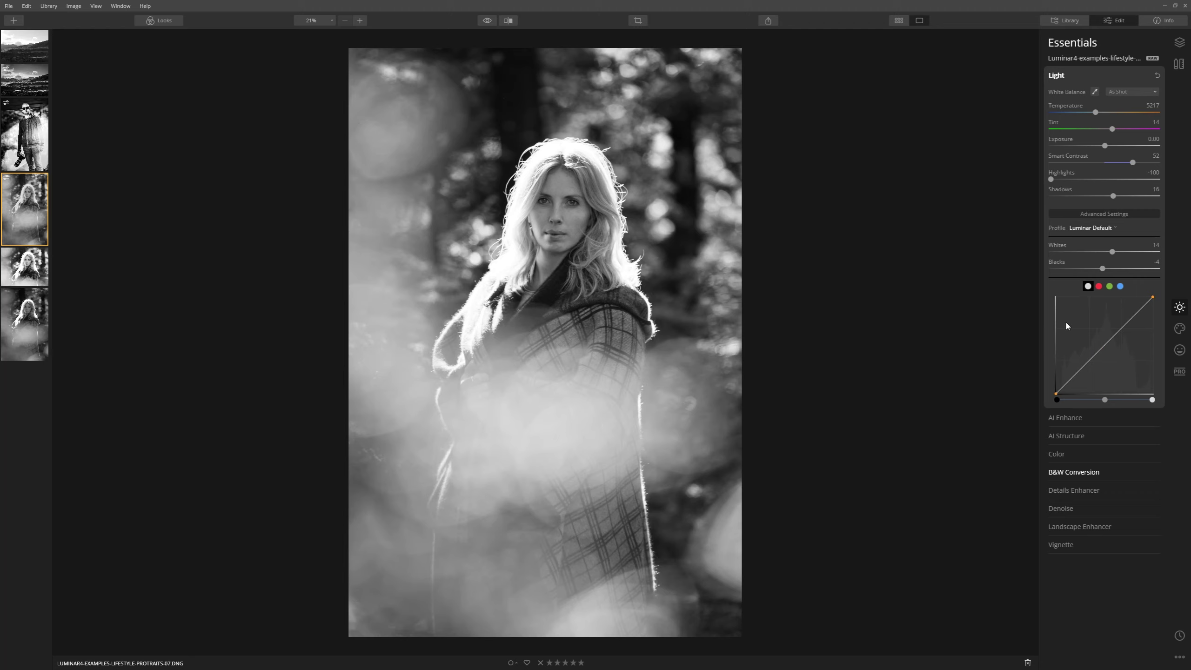
{"action": "left_click_drag", "start_coordinate": [1100, 348], "coordinate": [1095, 346]}
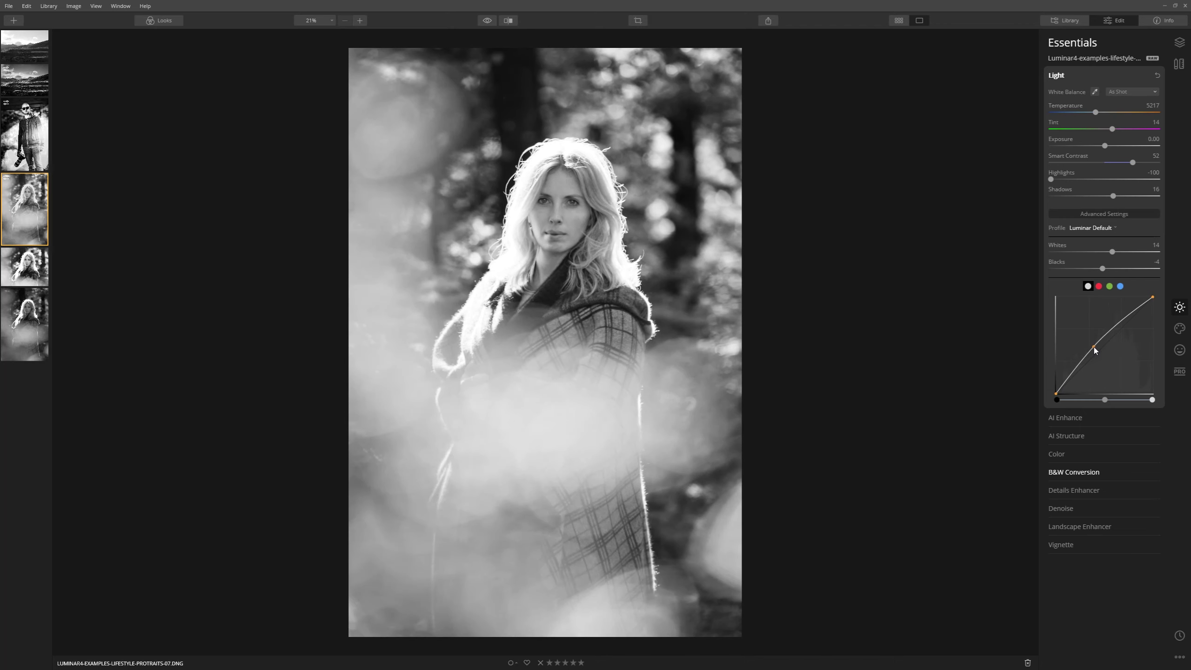
{"action": "left_click_drag", "start_coordinate": [1094, 346], "coordinate": [1098, 346]}
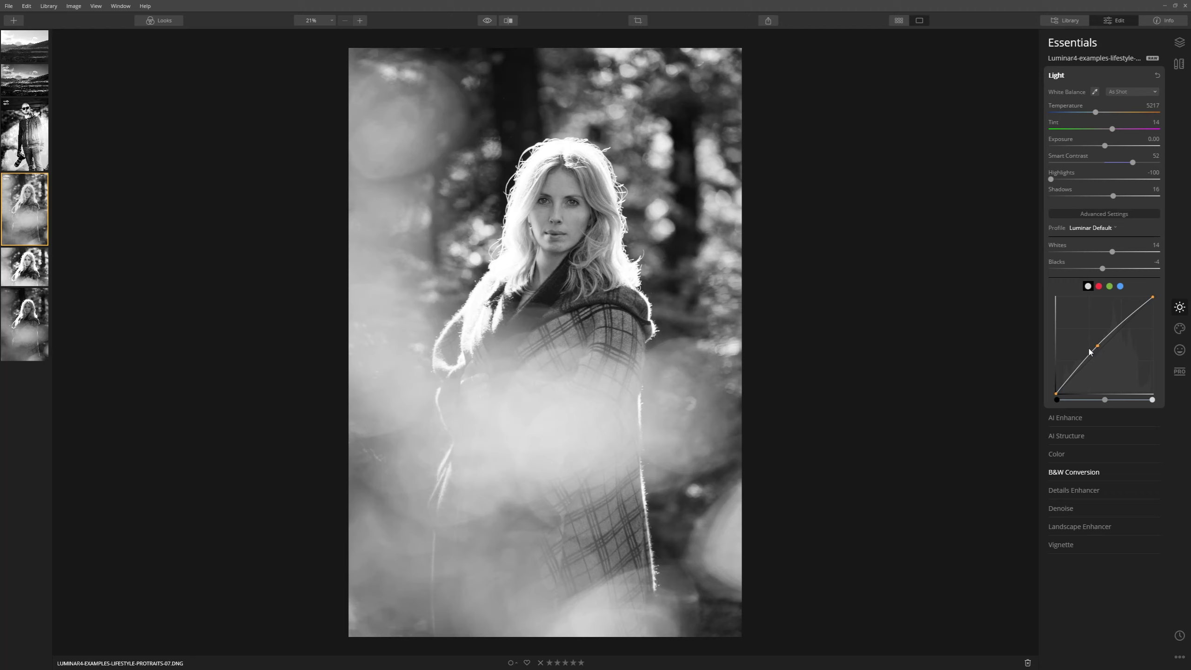
Set the brightening Vignette to Size 27 and Amount 64
{"action": "left_click", "coordinate": [1061, 545]}
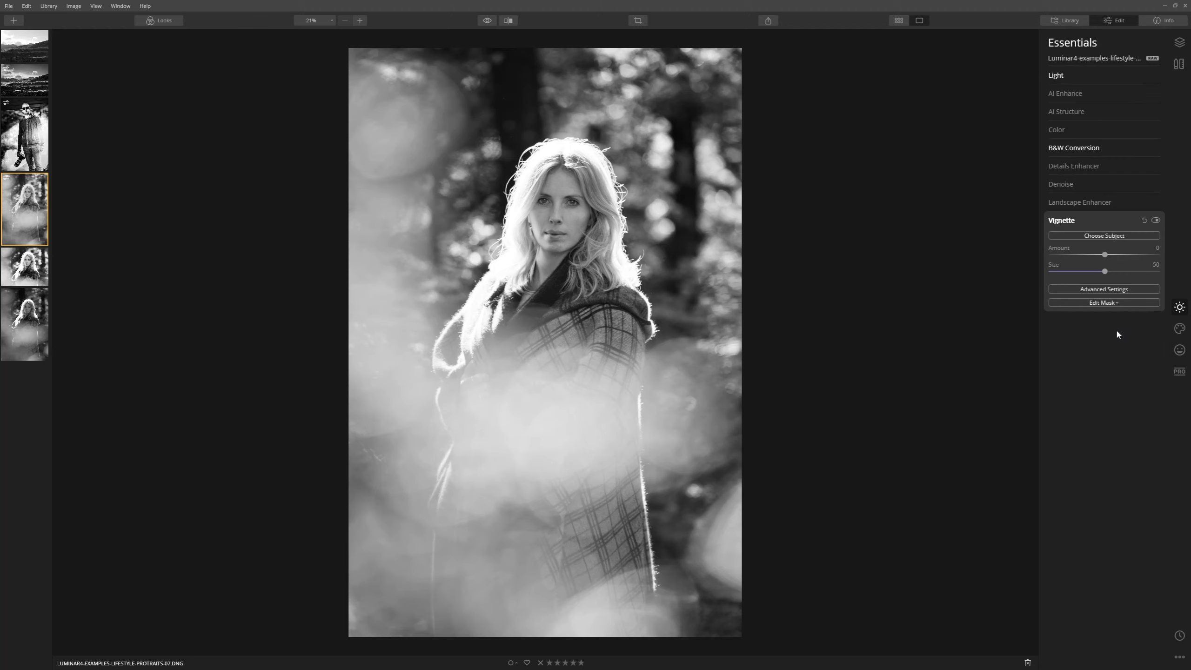
{"action": "left_click_drag", "start_coordinate": [1105, 255], "coordinate": [1051, 255]}
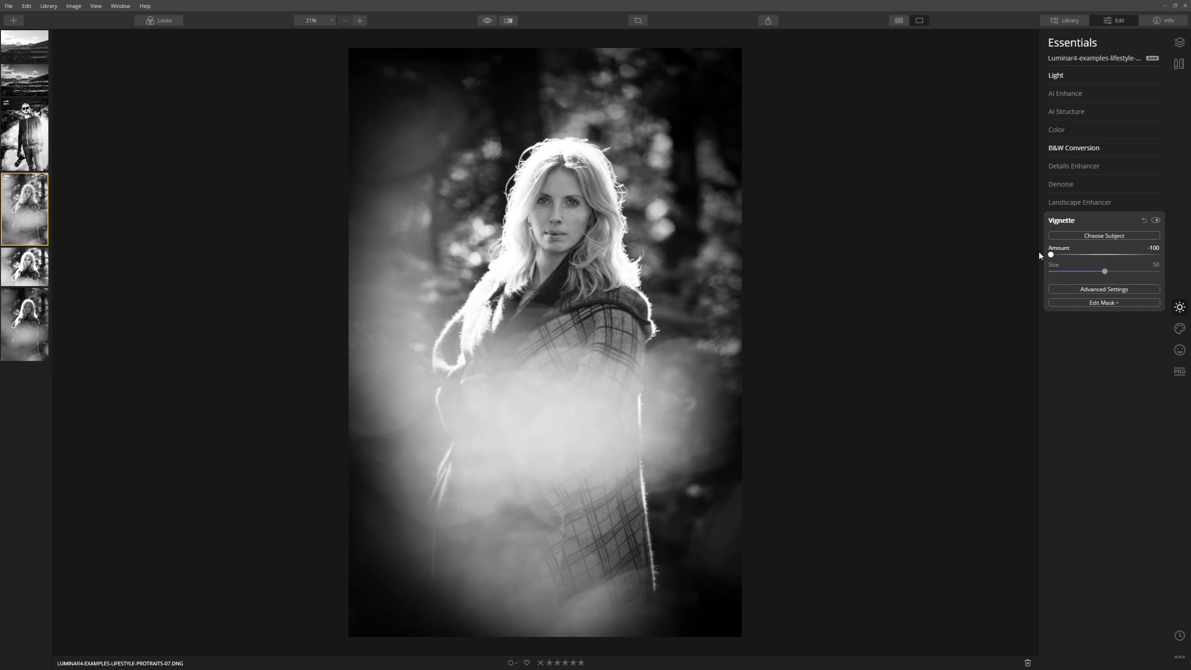
{"action": "left_click_drag", "start_coordinate": [1051, 255], "coordinate": [1104, 259]}
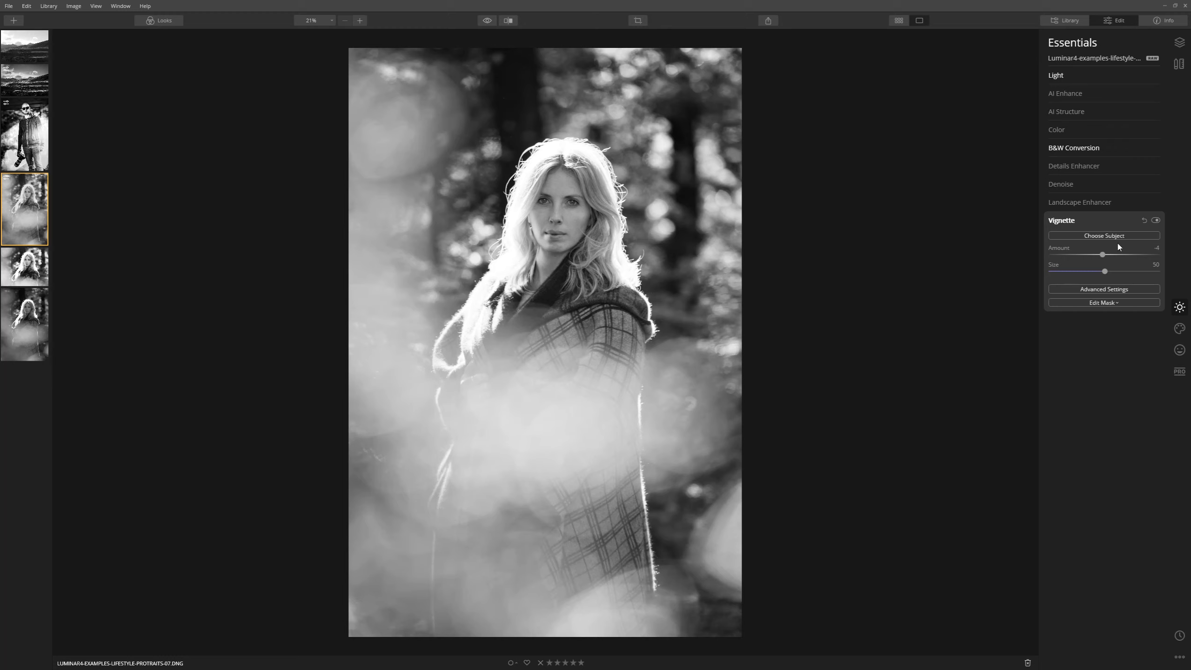
{"action": "left_click_drag", "start_coordinate": [1103, 255], "coordinate": [1161, 255]}
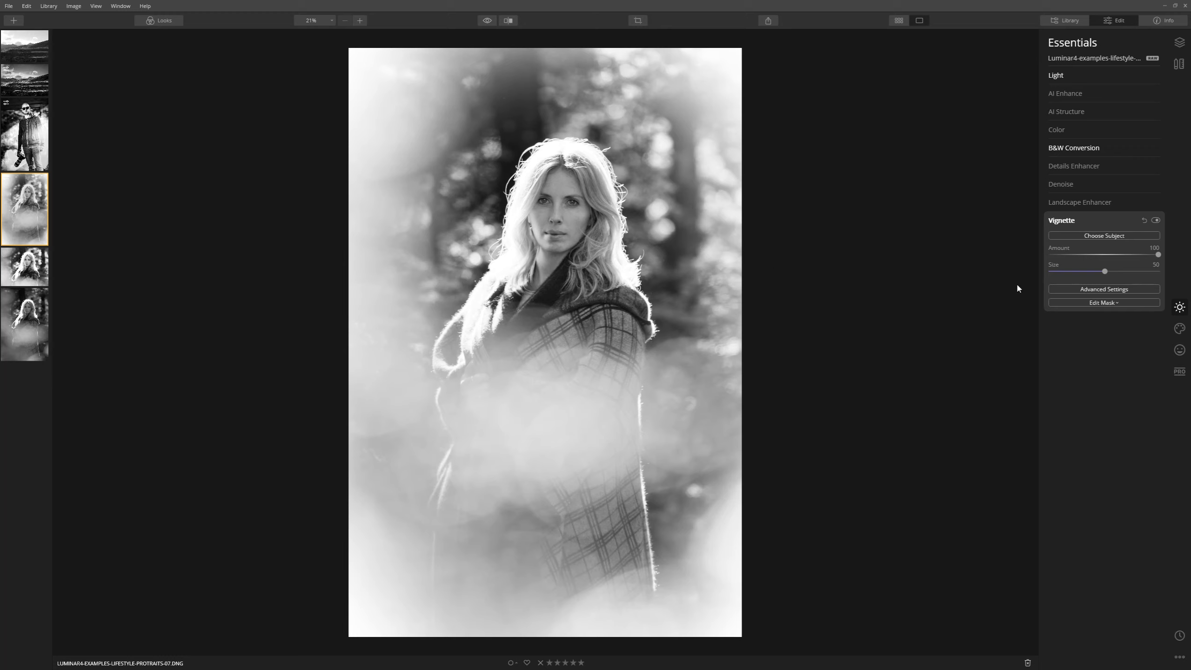
{"action": "left_click_drag", "start_coordinate": [1105, 271], "coordinate": [1080, 277]}
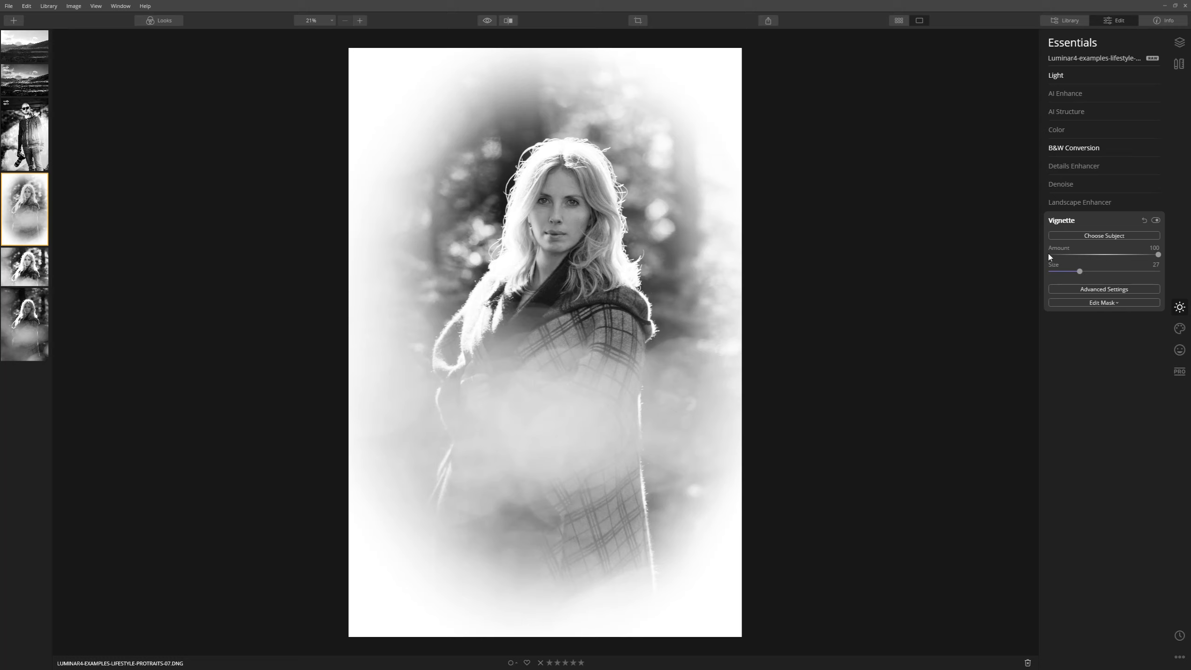
{"action": "left_click_drag", "start_coordinate": [1158, 256], "coordinate": [1139, 258]}
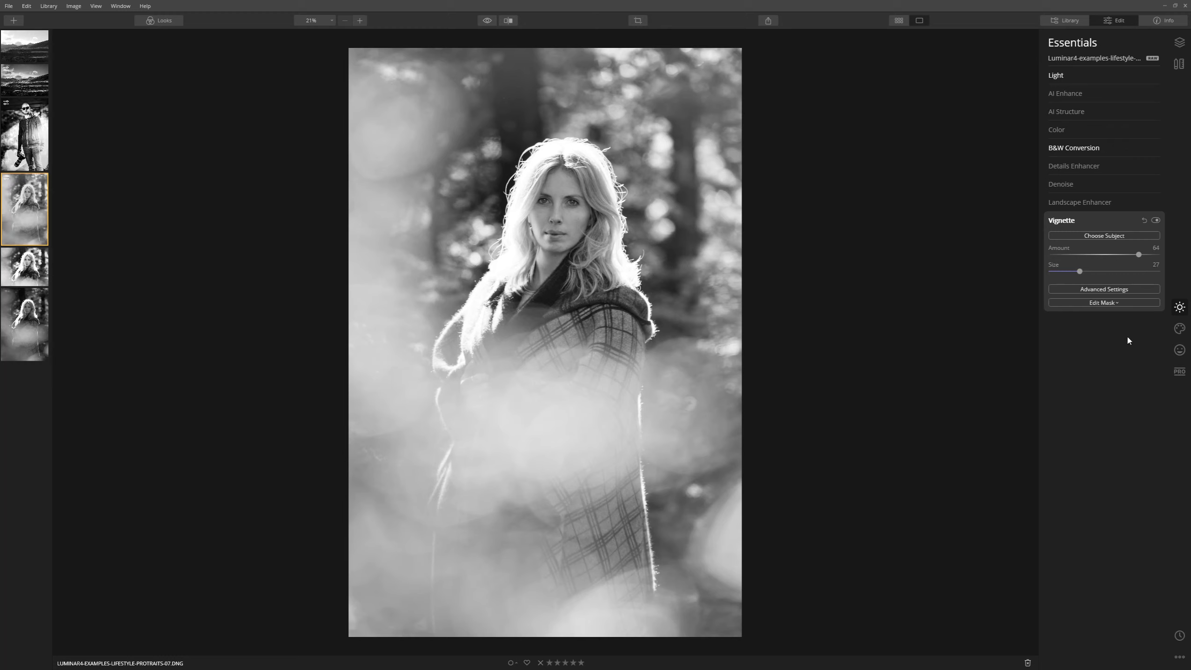
Apply the Dramatic effect at full strength and compare it with the effect off
{"action": "left_click", "coordinate": [1179, 330]}
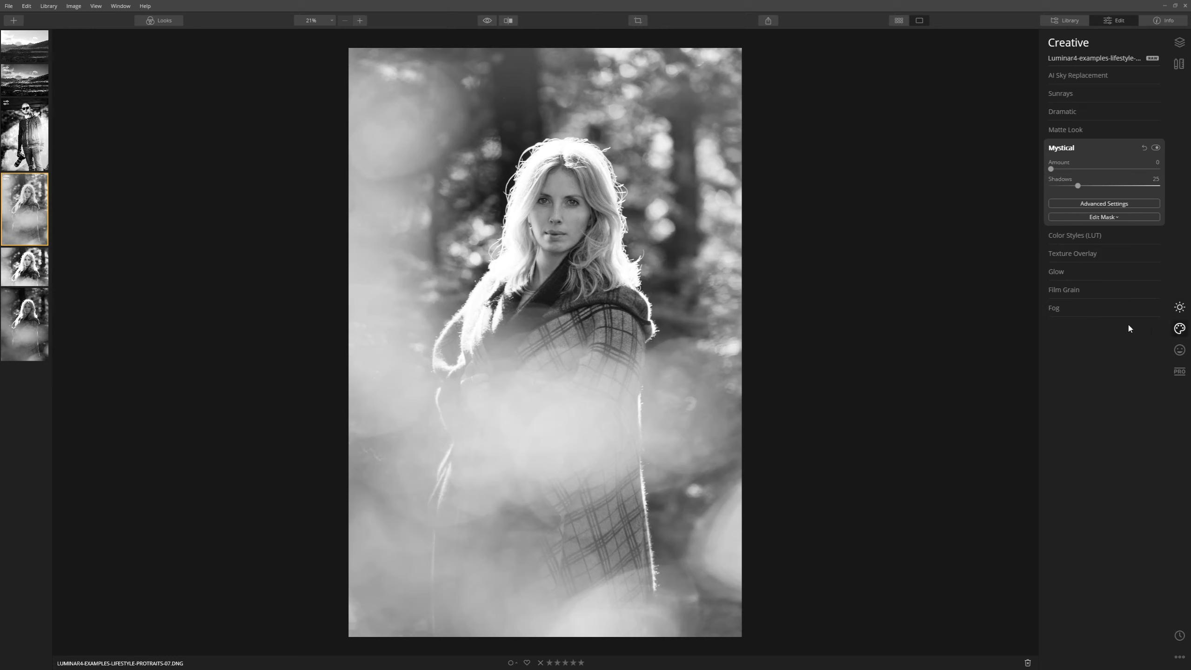
{"action": "left_click", "coordinate": [1078, 148]}
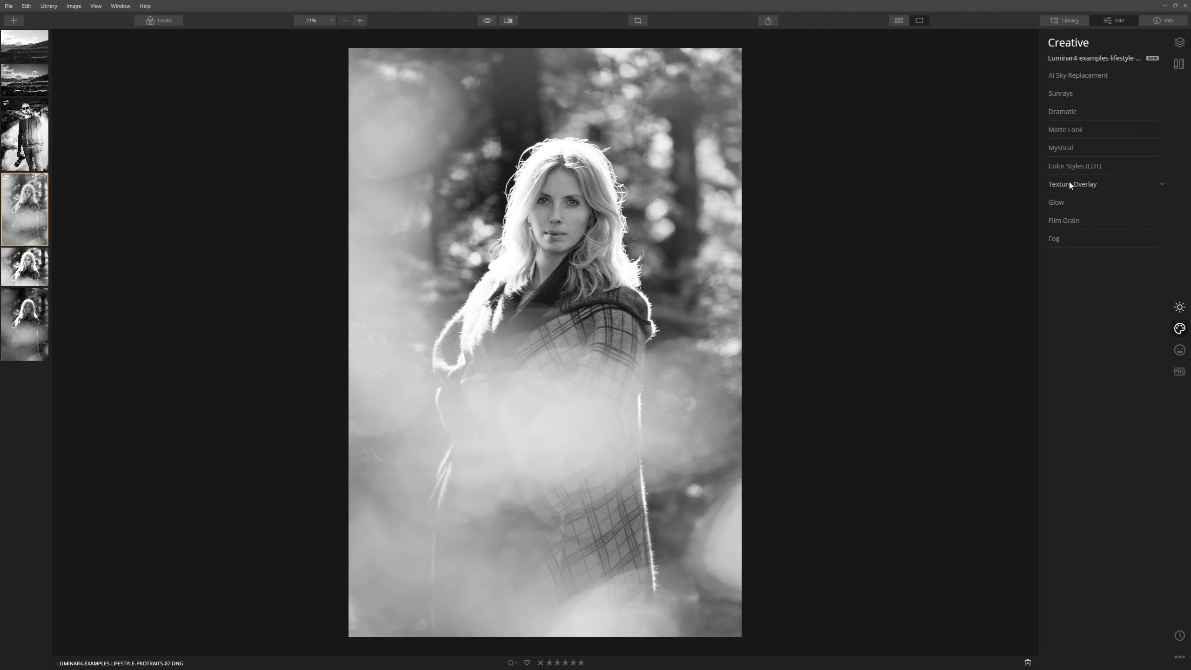
{"action": "left_click", "coordinate": [1075, 113]}
{"action": "left_click_drag", "start_coordinate": [1055, 134], "coordinate": [1162, 130]}
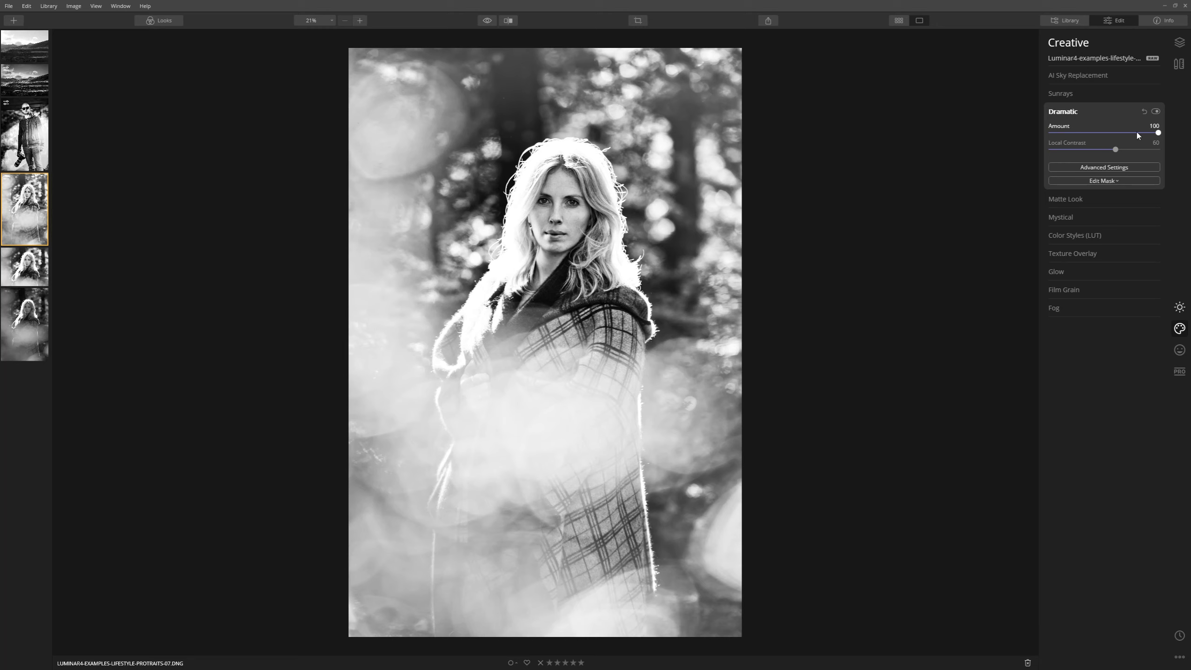
{"action": "left_click", "coordinate": [1156, 112]}
{"action": "left_click", "coordinate": [1156, 112]}
Tone Dramatic down and add a Matte Look at Amount 17
{"action": "left_click_drag", "start_coordinate": [1135, 135], "coordinate": [1081, 135]}
{"action": "left_click", "coordinate": [1065, 199]}
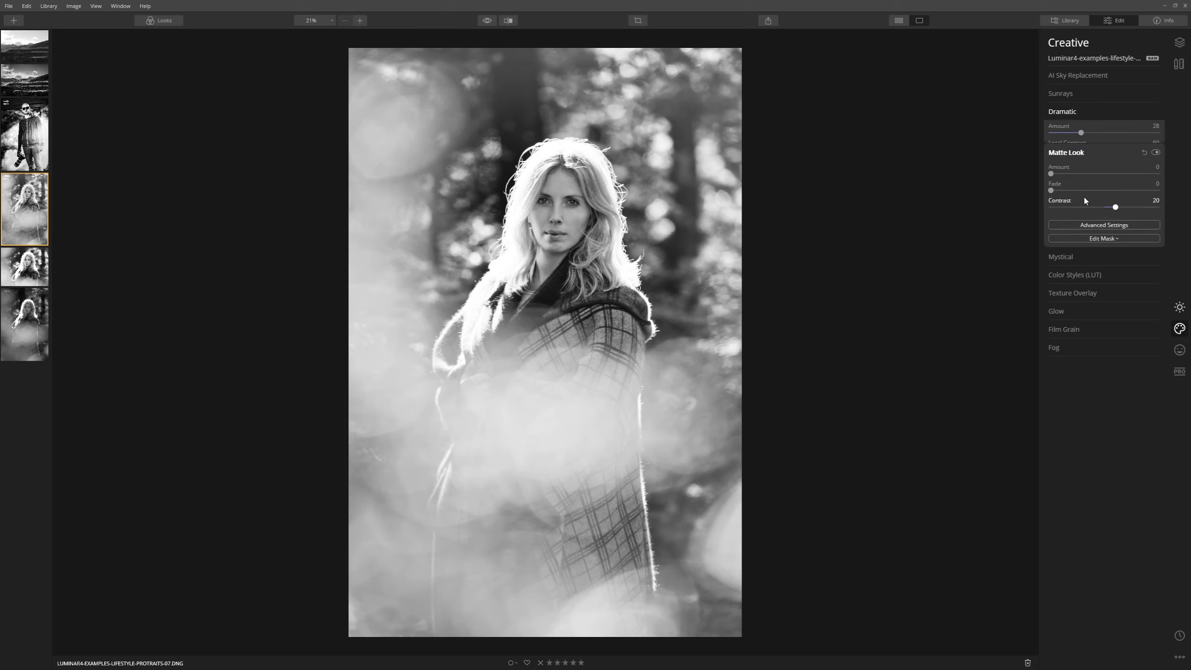
{"action": "mouse_move", "coordinate": [1051, 153]}
{"action": "left_mouse_down"}
{"action": "mouse_move", "coordinate": [1167, 148]}
{"action": "mouse_move", "coordinate": [1000, 152]}
{"action": "mouse_move", "coordinate": [1160, 159]}
{"action": "mouse_move", "coordinate": [1027, 151]}
{"action": "mouse_move", "coordinate": [1070, 154]}
{"action": "left_mouse_up"}
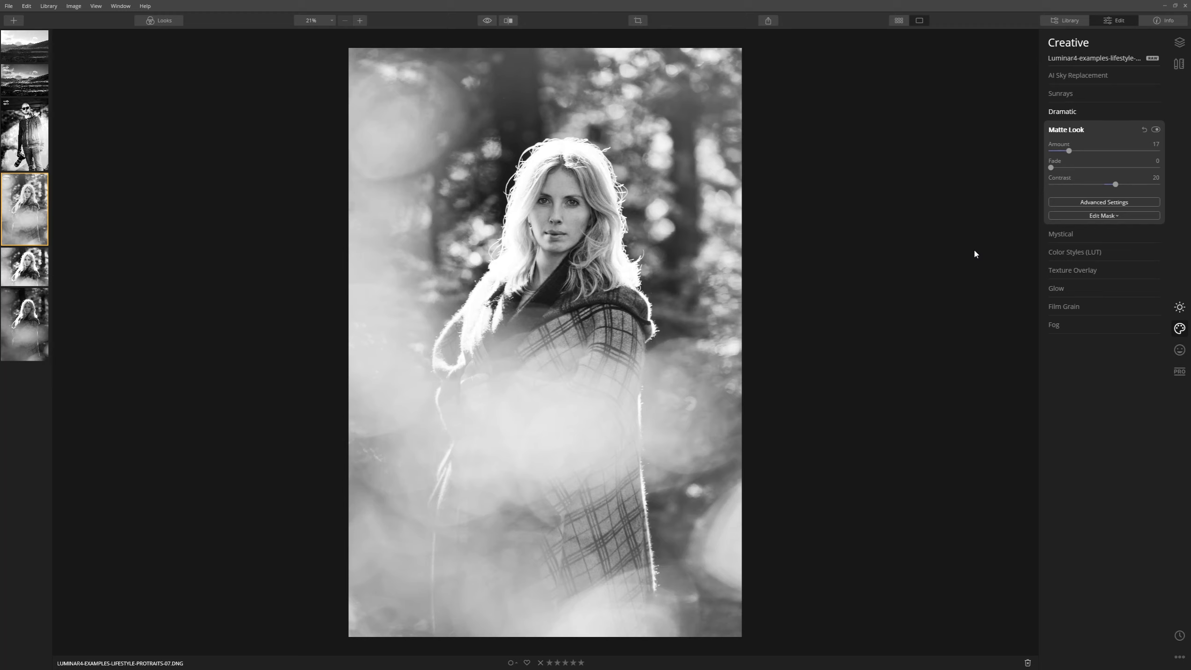
Raise the Mystical Amount to 27 for a soft glow
{"action": "left_click", "coordinate": [1061, 234]}
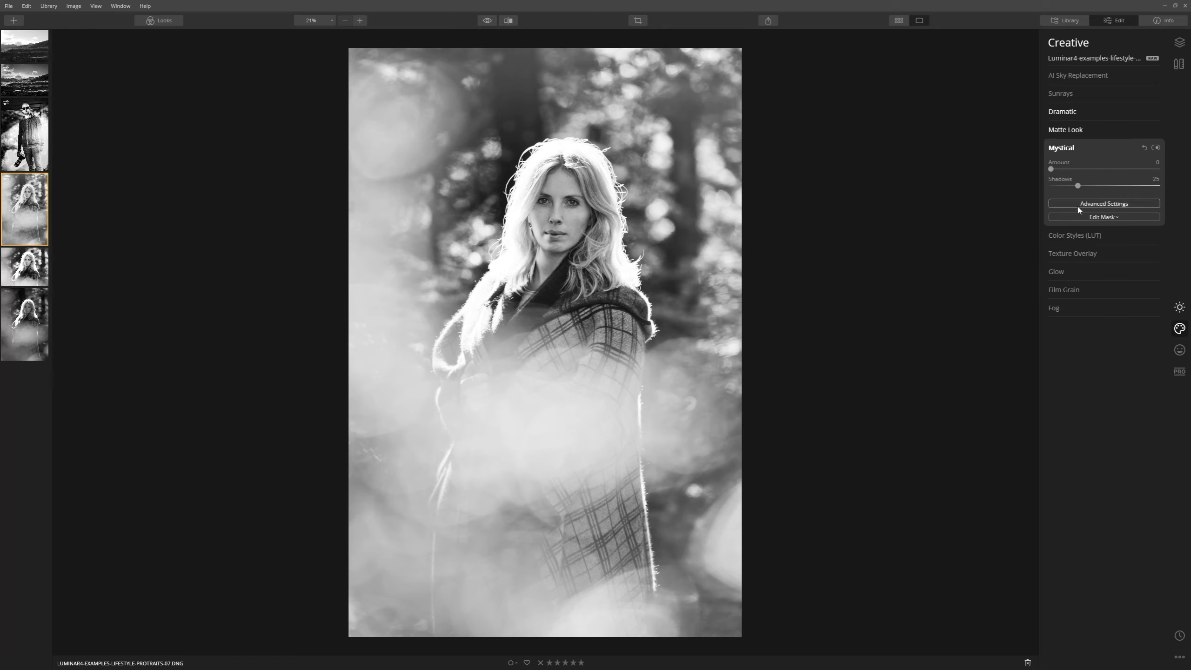
{"action": "left_click_drag", "start_coordinate": [1052, 168], "coordinate": [1080, 171]}
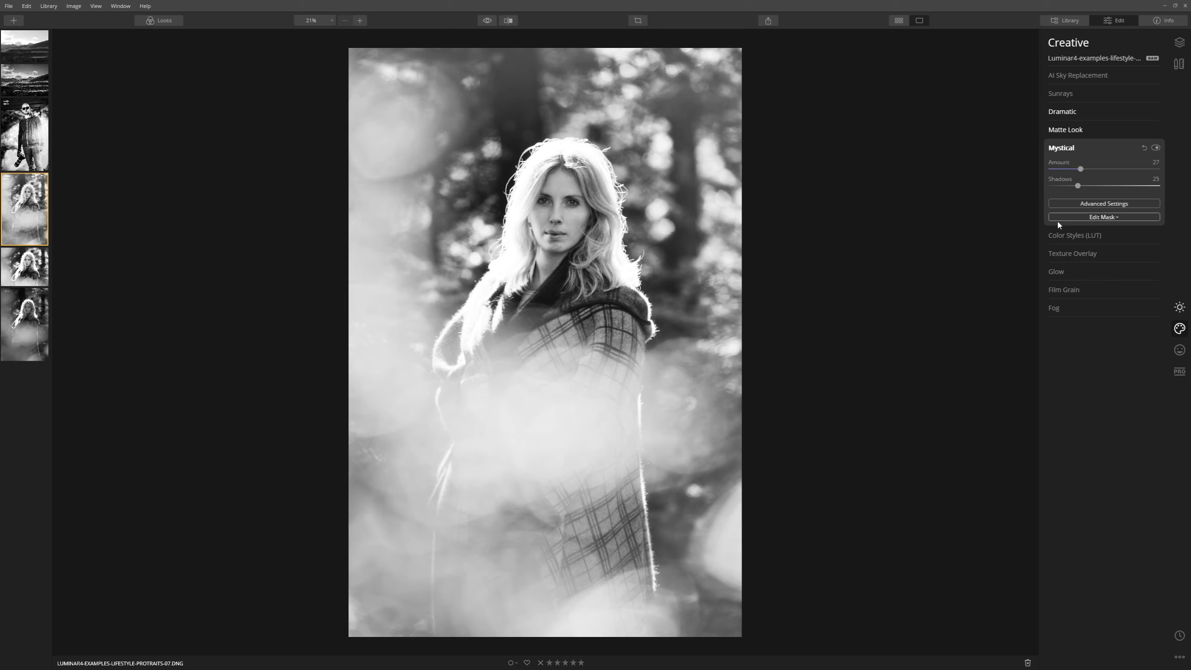
{"action": "left_click", "coordinate": [1060, 150]}
Add a Soft Focus Bright Glow at Amount 5 and compare it with the glow off
{"action": "left_click", "coordinate": [1063, 204]}
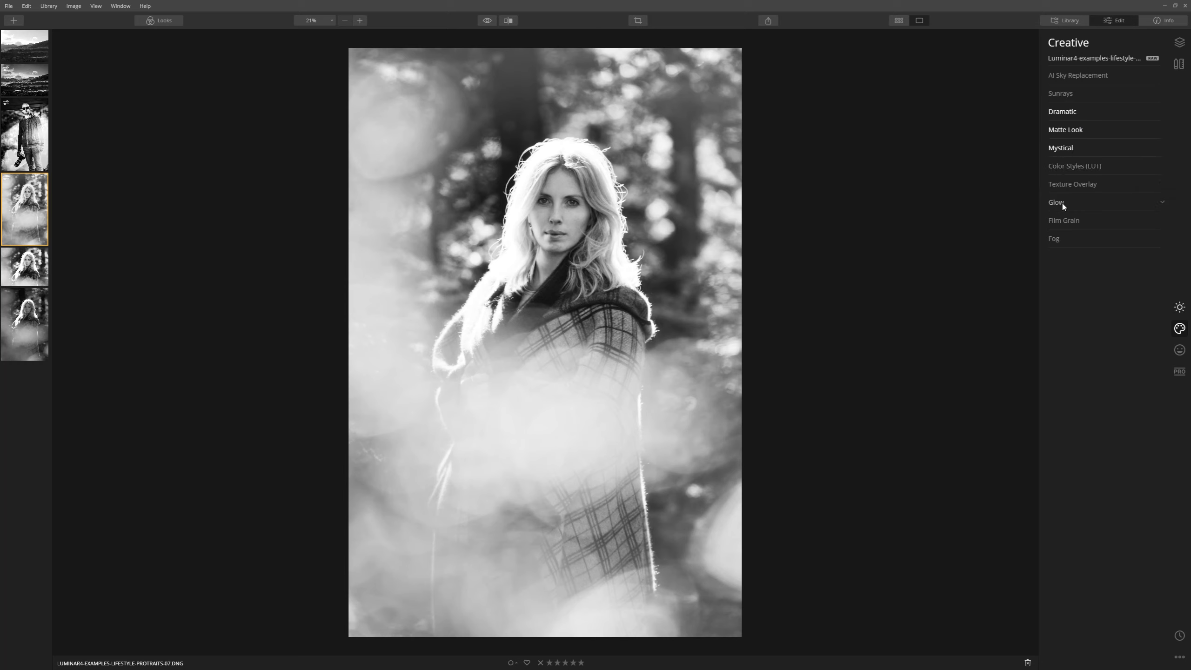
{"action": "mouse_move", "coordinate": [1055, 237]}
{"action": "left_mouse_down"}
{"action": "mouse_move", "coordinate": [1159, 238]}
{"action": "mouse_move", "coordinate": [1024, 229]}
{"action": "mouse_move", "coordinate": [1159, 238]}
{"action": "mouse_move", "coordinate": [1044, 239]}
{"action": "mouse_move", "coordinate": [1058, 235]}
{"action": "left_mouse_up"}
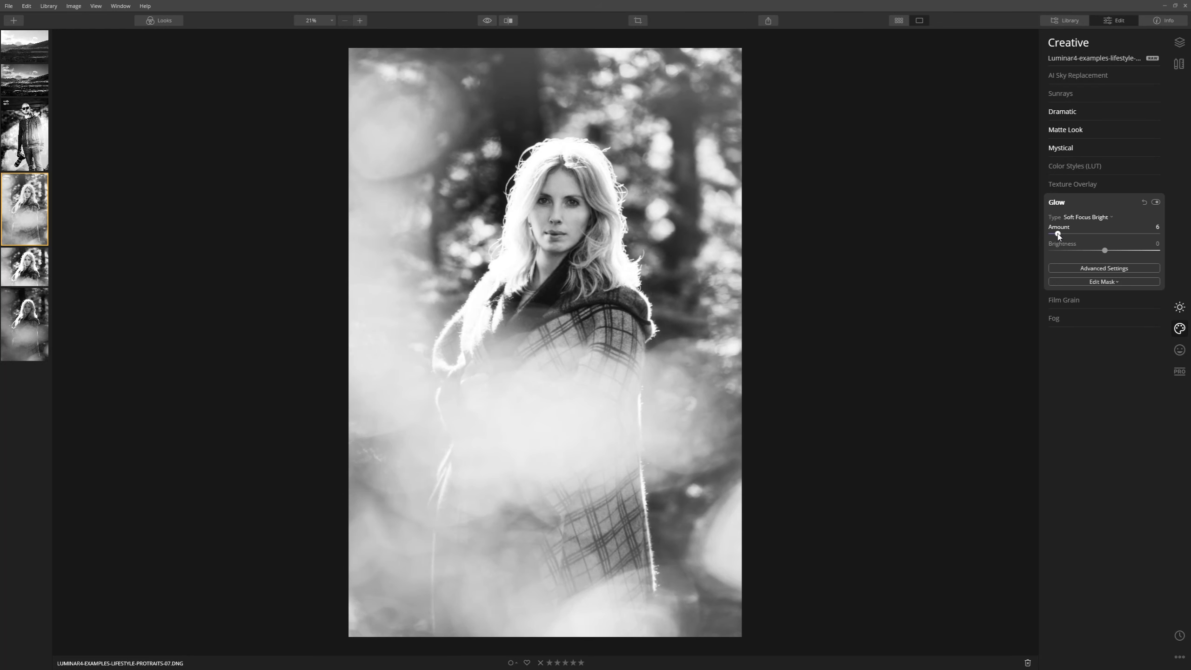
{"action": "left_click_drag", "start_coordinate": [1058, 236], "coordinate": [1057, 236]}
{"action": "left_click", "coordinate": [1156, 202]}
{"action": "left_click", "coordinate": [1156, 203]}
{"action": "left_click", "coordinate": [1148, 205]}
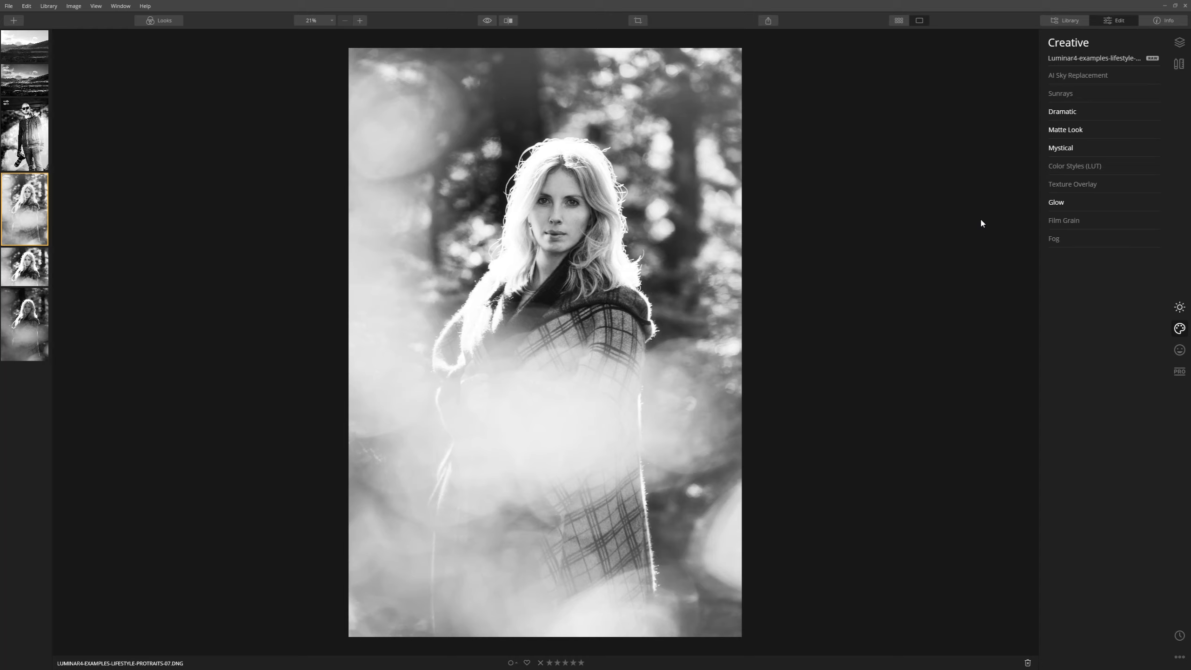
Add film grain and inspect it at 100% zoom on her face
{"action": "left_click", "coordinate": [1059, 225]}
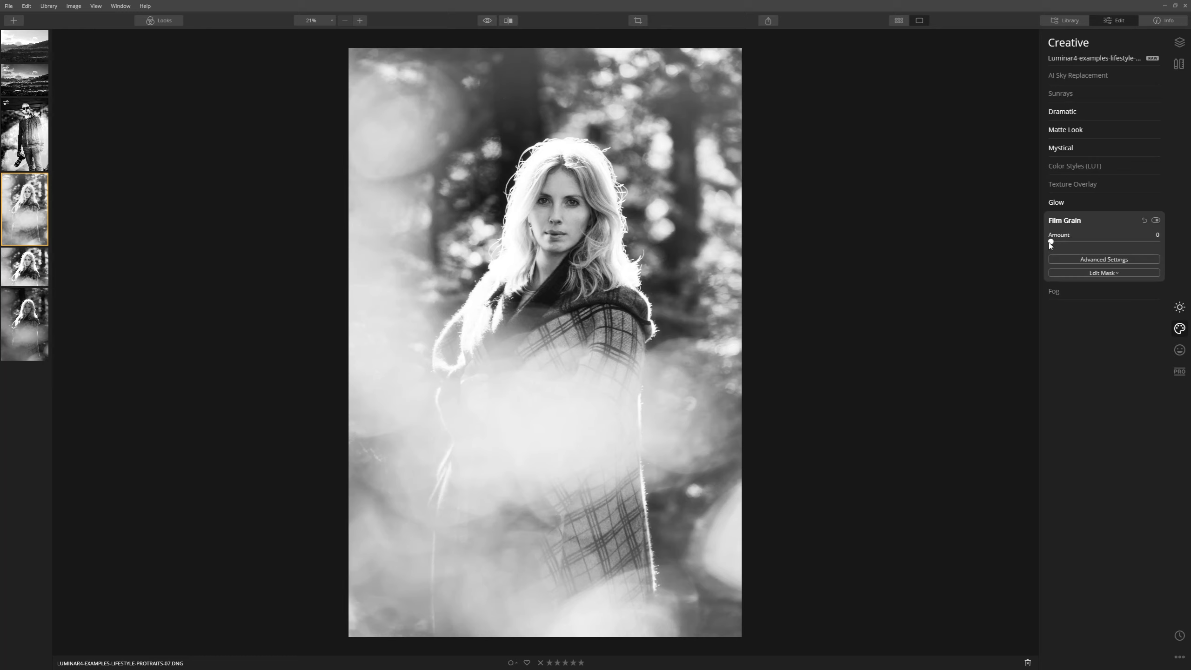
{"action": "left_click_drag", "start_coordinate": [1051, 243], "coordinate": [1065, 241]}
{"action": "double_click", "coordinate": [571, 206]}
{"action": "left_click_drag", "start_coordinate": [539, 165], "coordinate": [848, 292]}
{"action": "left_click", "coordinate": [1156, 220]}
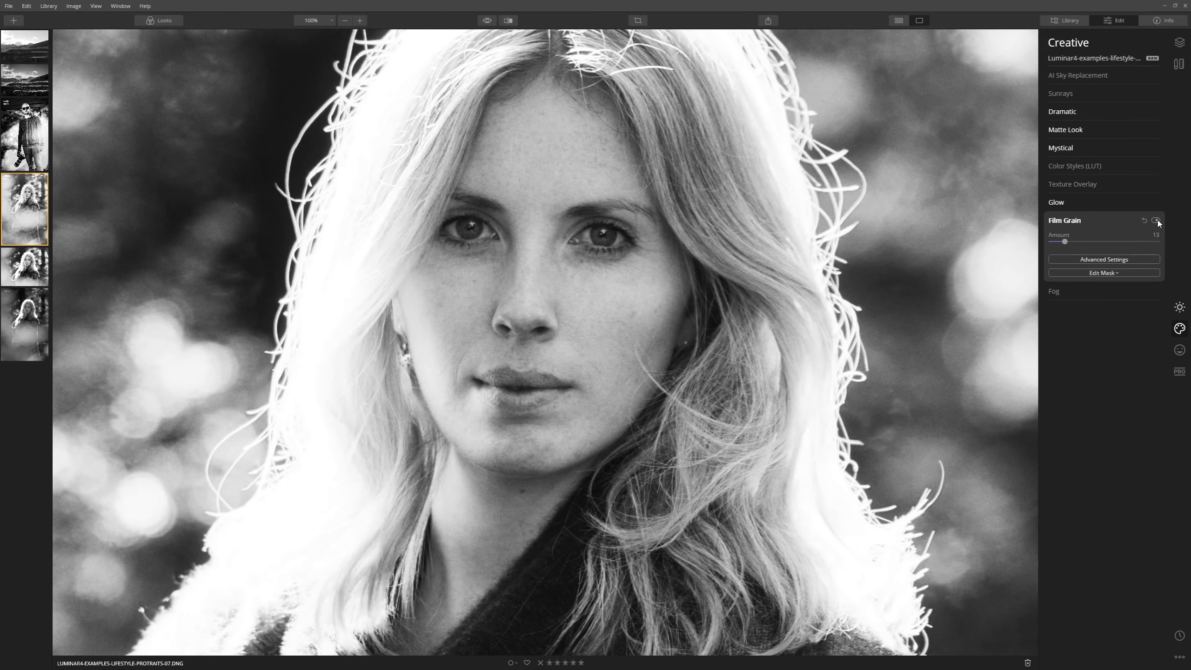
{"action": "left_click", "coordinate": [1157, 220]}
Settle the film grain at Amount 21 and compare the full photo with the original
{"action": "left_click_drag", "start_coordinate": [1065, 242], "coordinate": [1081, 242]}
{"action": "left_click_drag", "start_coordinate": [1082, 242], "coordinate": [1074, 246]}
{"action": "left_click", "coordinate": [1156, 220]}
{"action": "left_click", "coordinate": [1155, 220]}
{"action": "left_click", "coordinate": [345, 20]}
{"action": "left_click", "coordinate": [344, 20]}
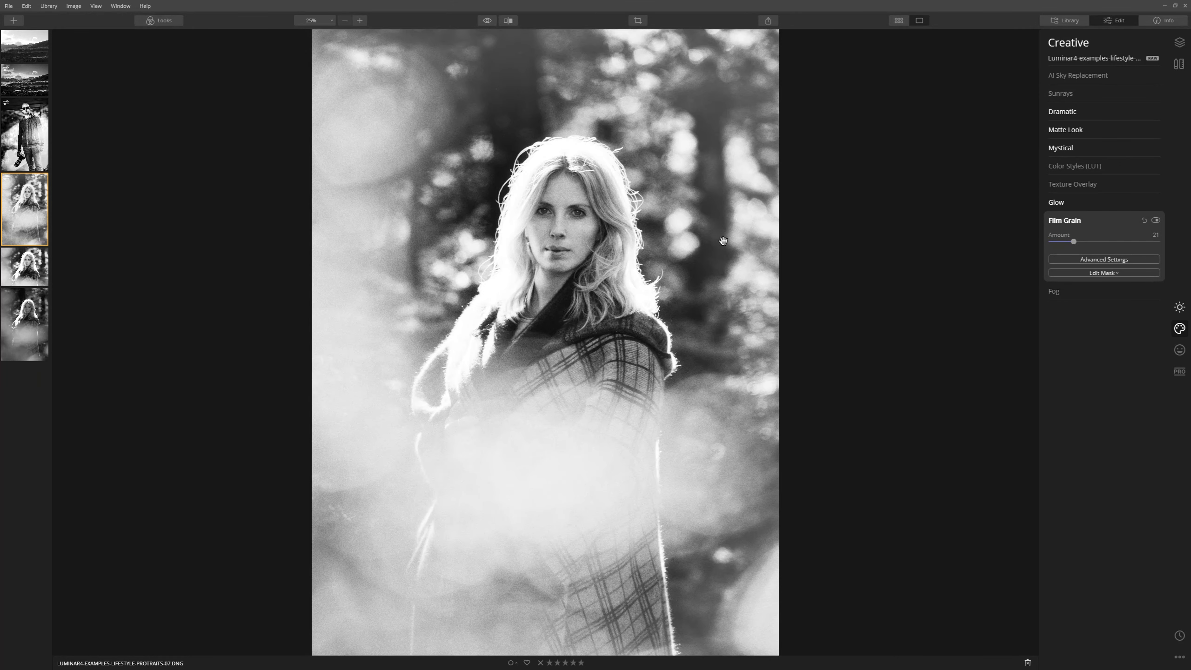
{"action": "left_click", "coordinate": [487, 22]}
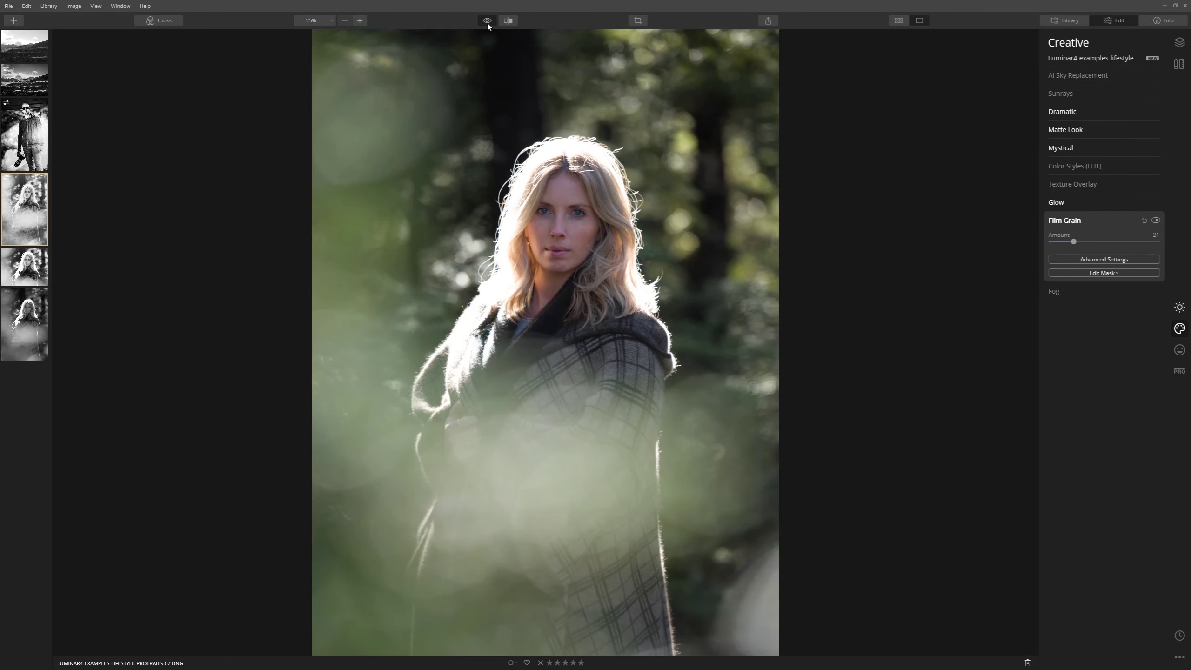
{"action": "left_click", "coordinate": [488, 25]}
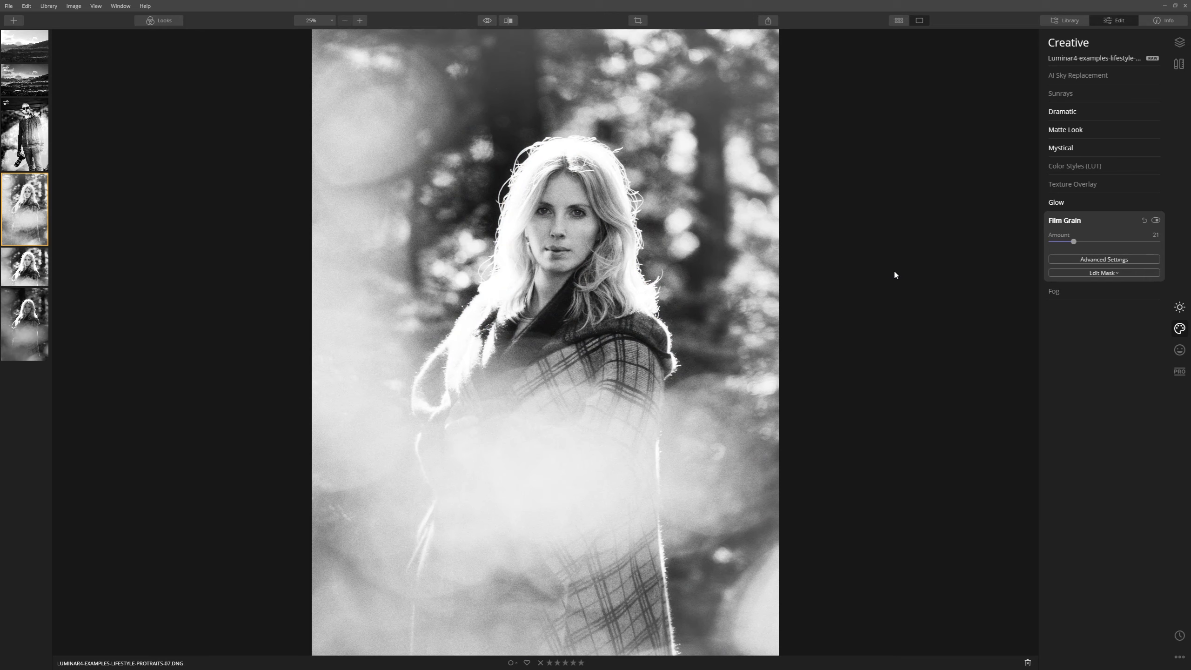
{"action": "left_click", "coordinate": [35, 227]}
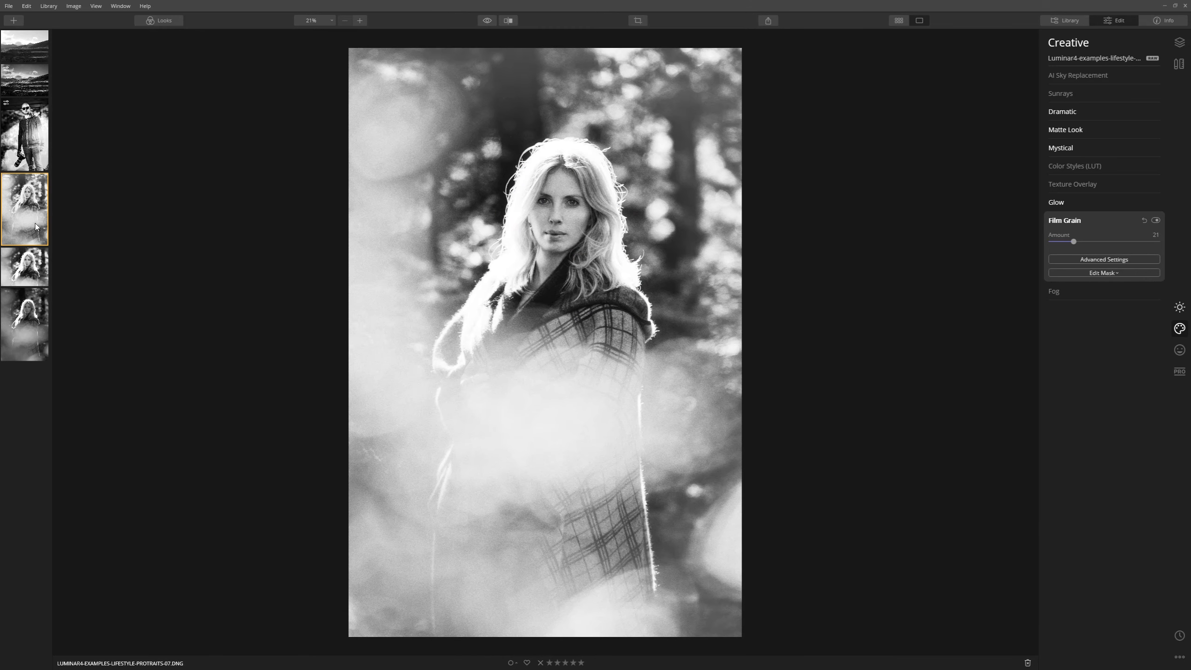
{"action": "left_click", "coordinate": [639, 21]}
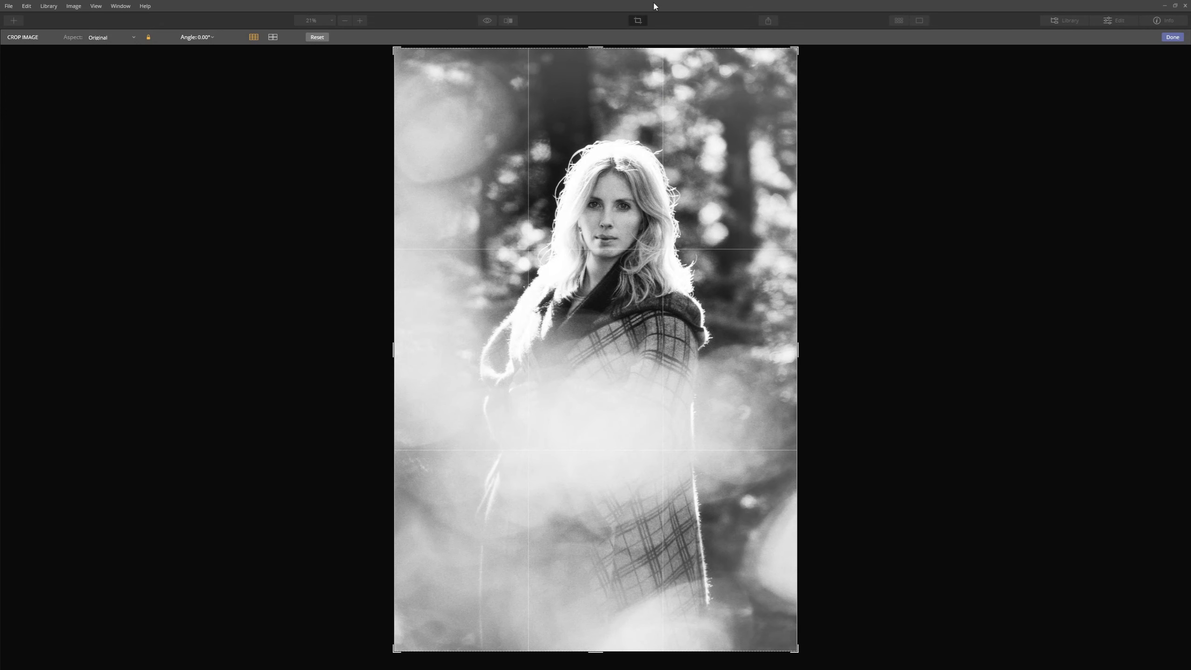
Crop with Free aspect to a near-square around her head and shoulders, then compare with the original
{"action": "left_click", "coordinate": [94, 39]}
{"action": "left_click", "coordinate": [119, 46]}
{"action": "left_click_drag", "start_coordinate": [600, 652], "coordinate": [610, 552]}
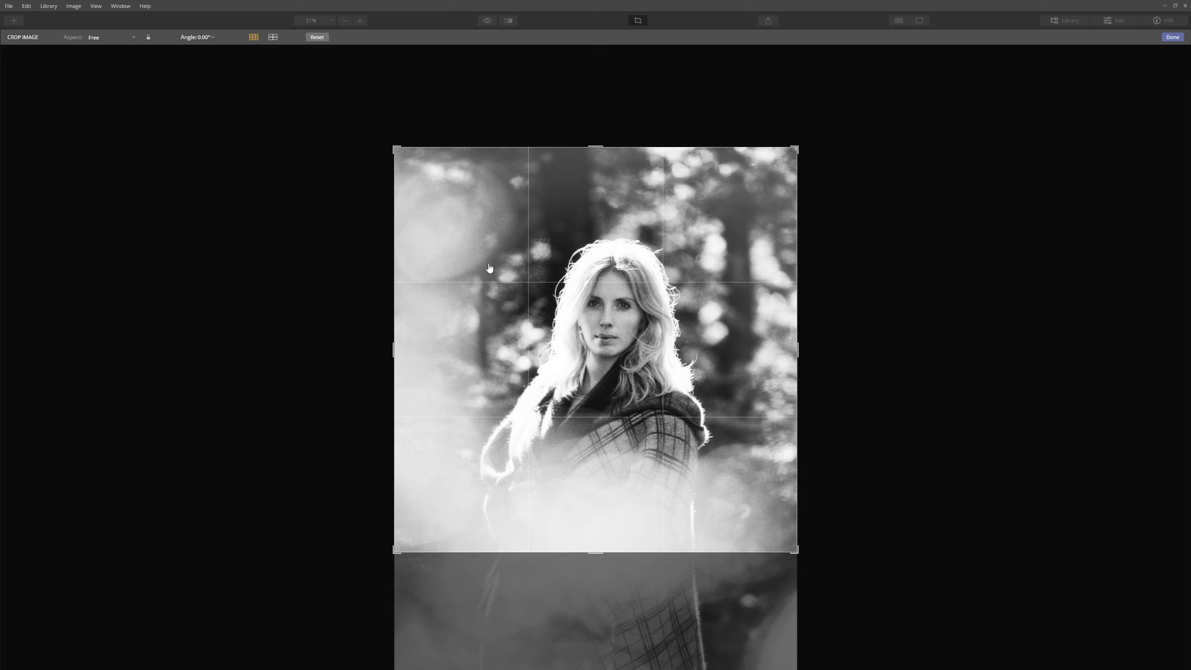
{"action": "left_click", "coordinate": [1173, 38]}
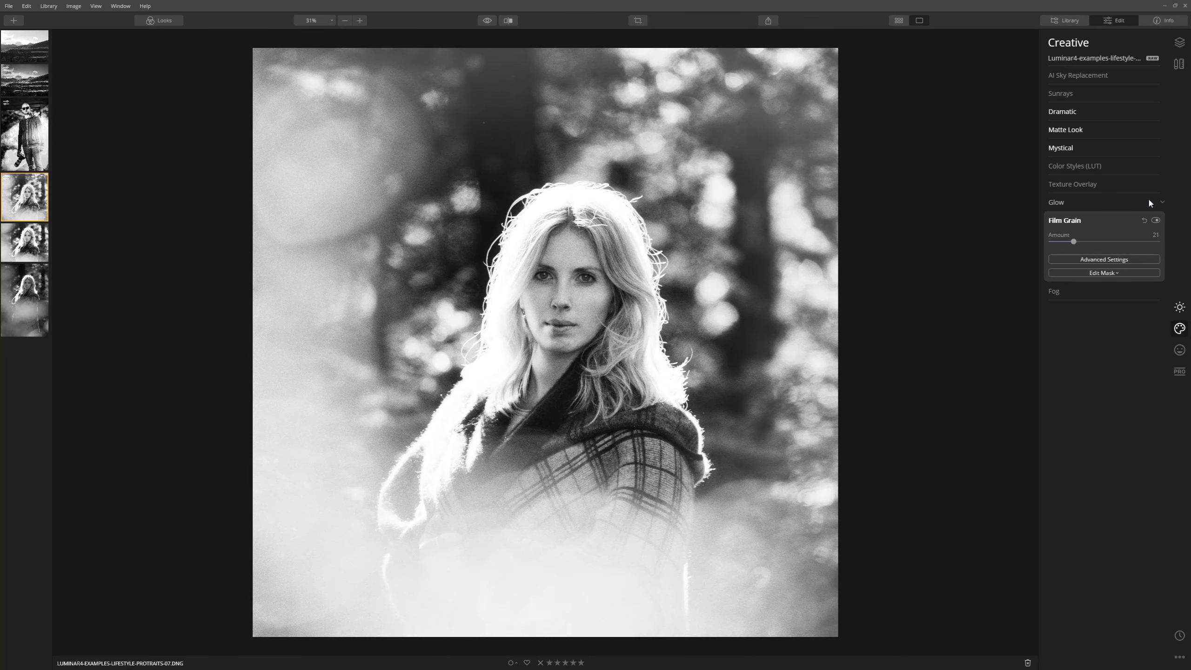
{"action": "left_click", "coordinate": [485, 26]}
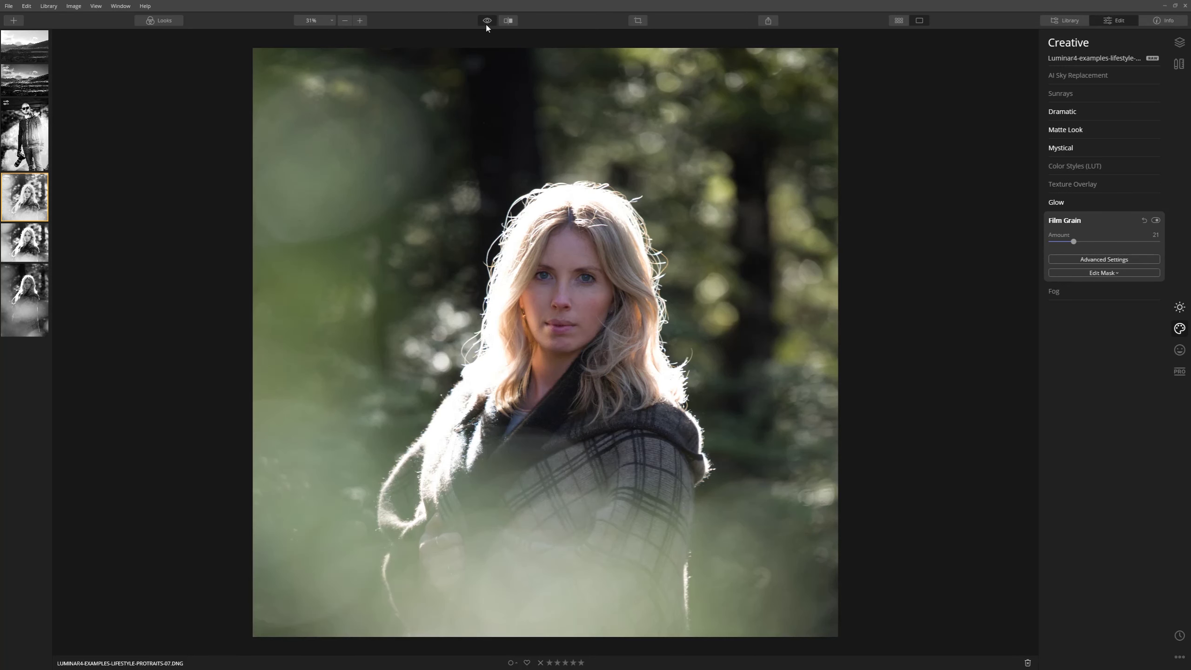
{"action": "left_click", "coordinate": [485, 25]}
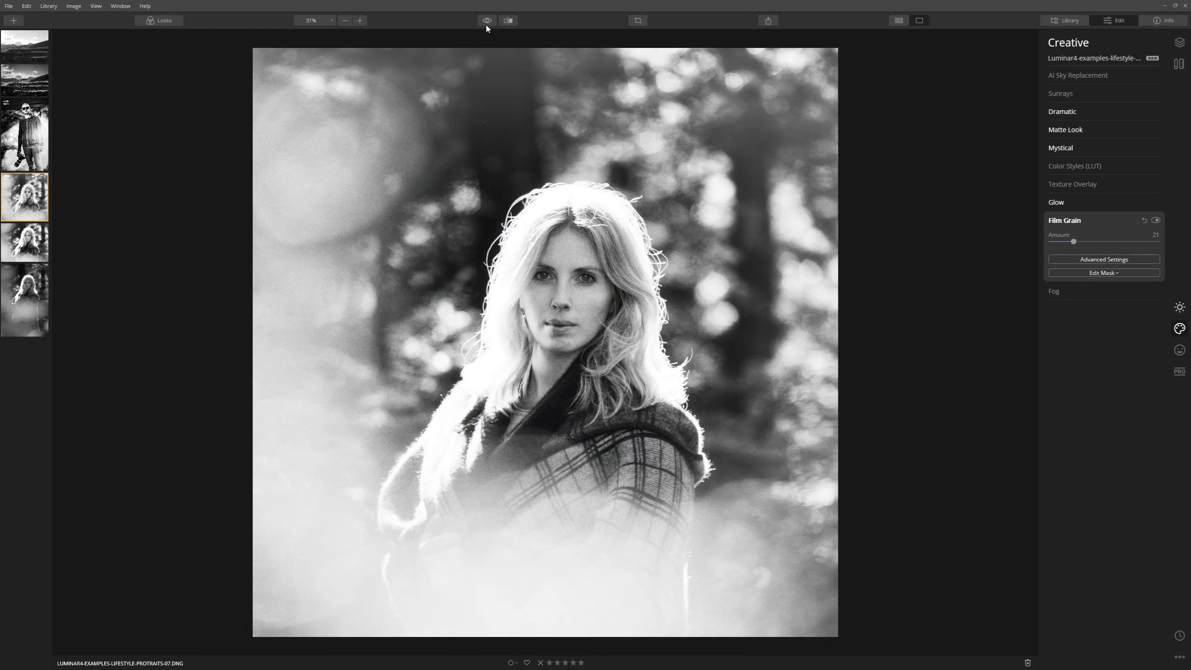